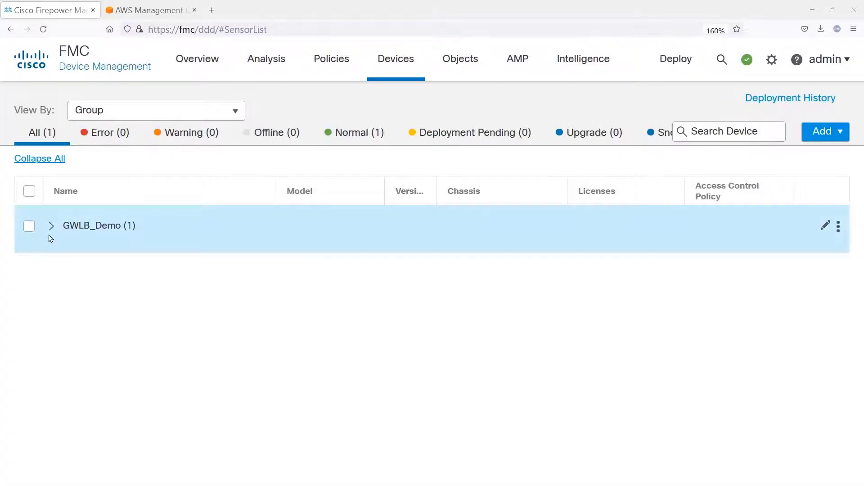
Step: Expand GWLB_Demo and open FTD83's TenGigabitEthernet0/0 interface for editing
{"action": "left_click", "coordinate": [52, 227]}
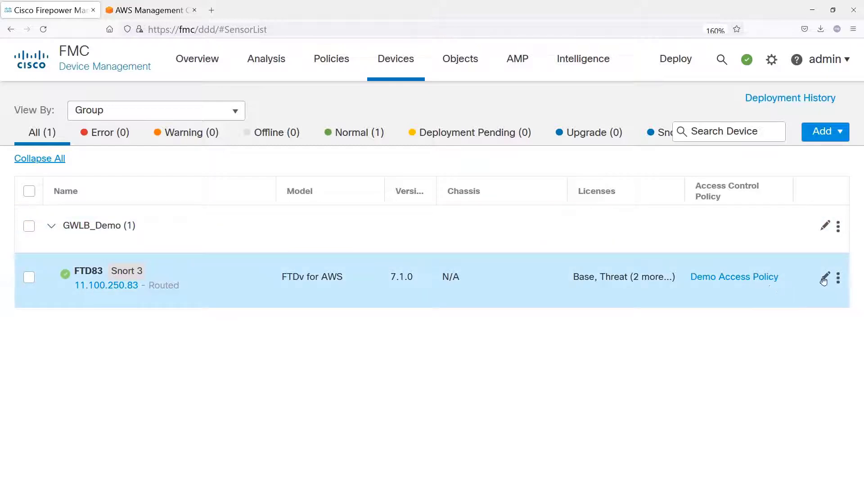
{"action": "left_click", "coordinate": [821, 278]}
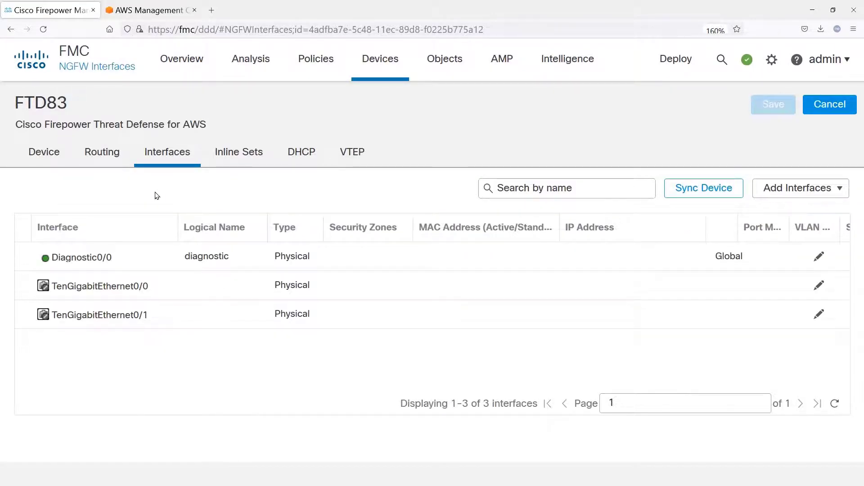
{"action": "left_click", "coordinate": [818, 287]}
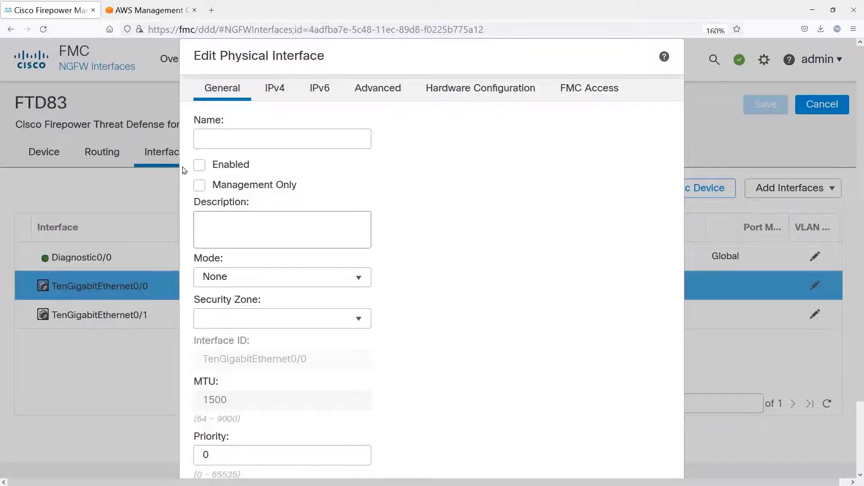
Step: Enable TenGigabitEthernet0/0 as interface 'outside' in OutZone, with its IPv4 address obtained via DHCP
{"action": "left_click", "coordinate": [201, 167]}
{"action": "left_click", "coordinate": [238, 140]}
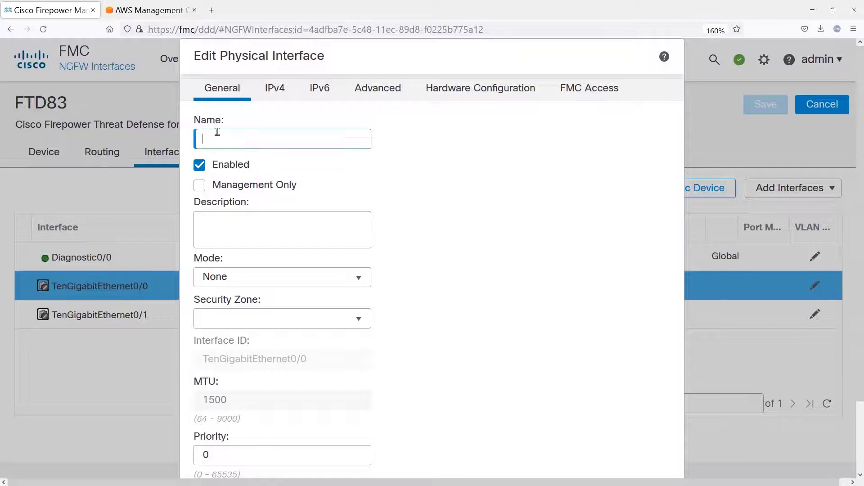
{"action": "type", "text": "outside"}
{"action": "left_click", "coordinate": [359, 321]}
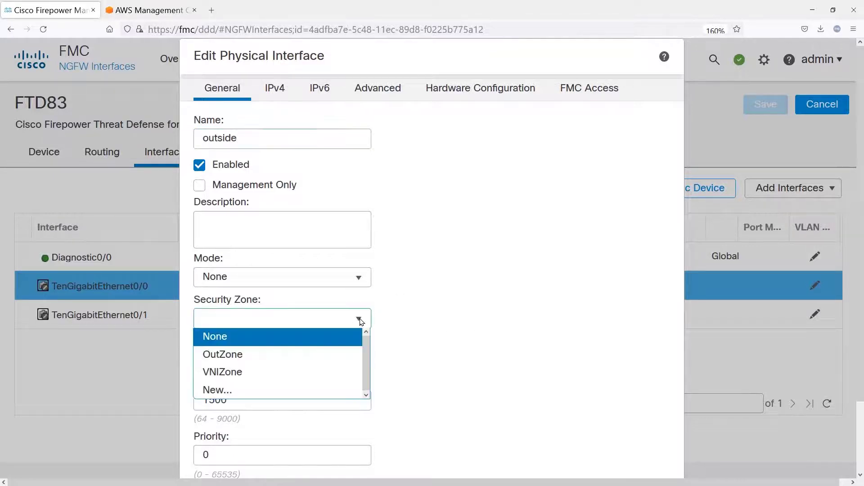
{"action": "left_click", "coordinate": [340, 362]}
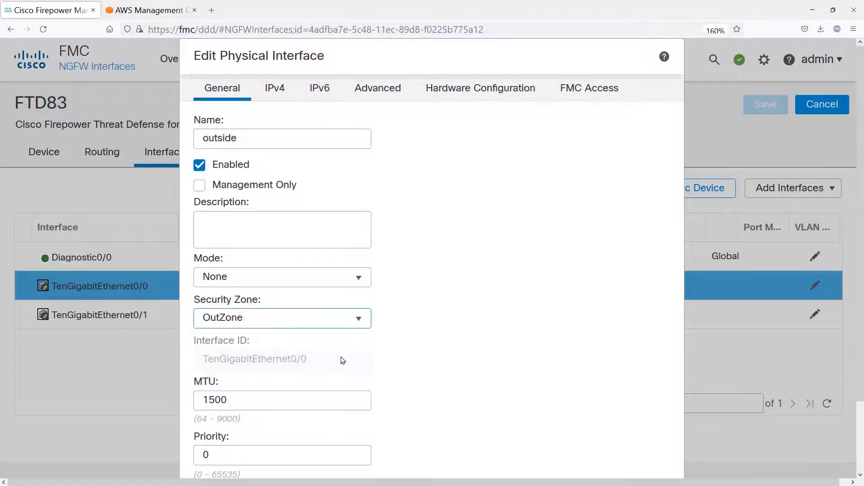
{"action": "left_click", "coordinate": [288, 96]}
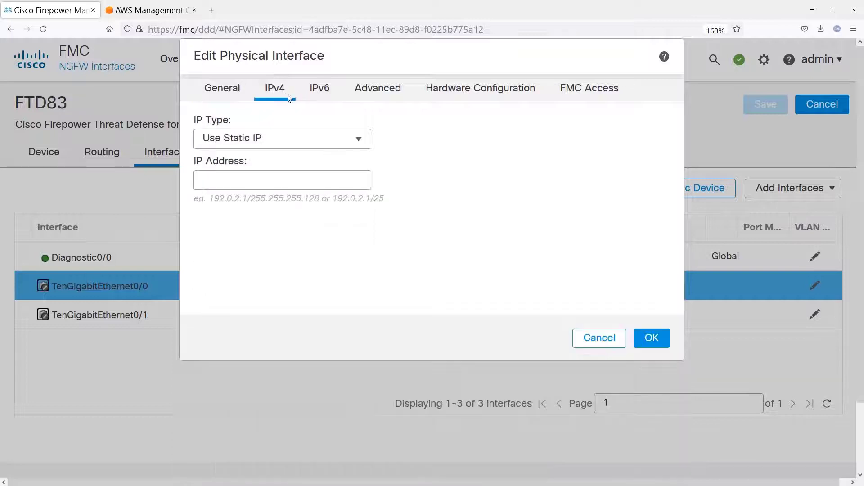
{"action": "left_click", "coordinate": [356, 140]}
{"action": "left_click", "coordinate": [336, 175]}
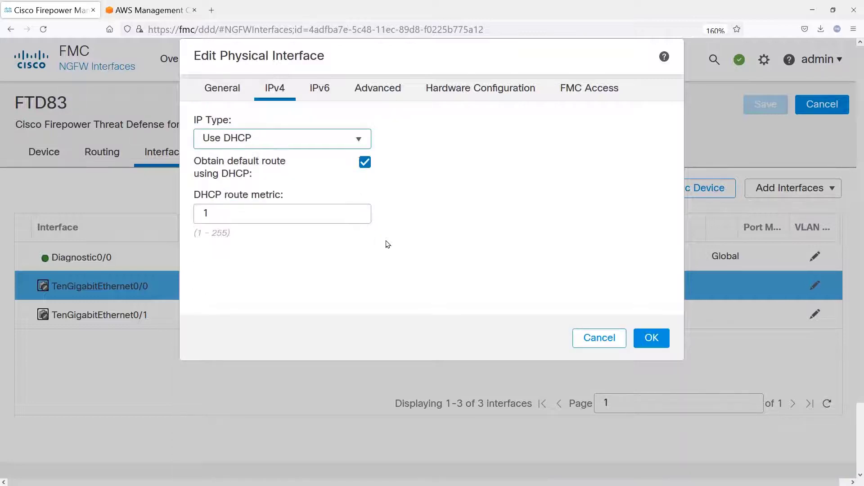
{"action": "left_click", "coordinate": [651, 339]}
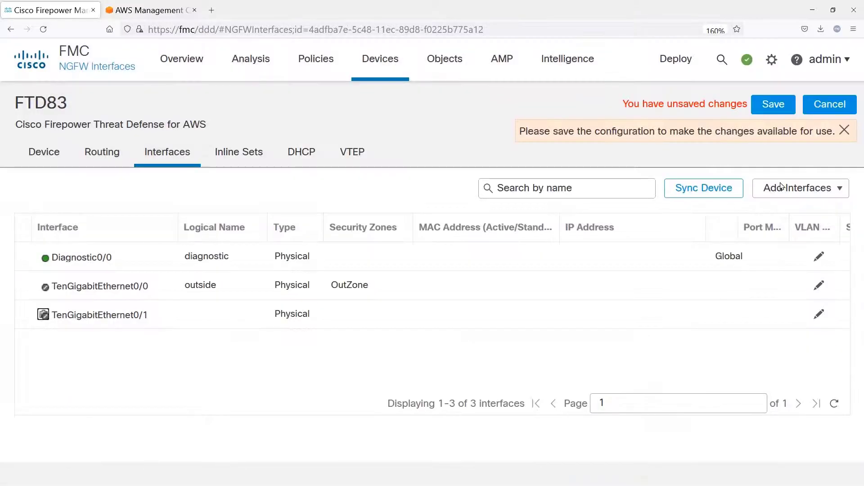
Step: Save the interface change and enable NVE on FTD83's VTEP settings
{"action": "left_click", "coordinate": [780, 103]}
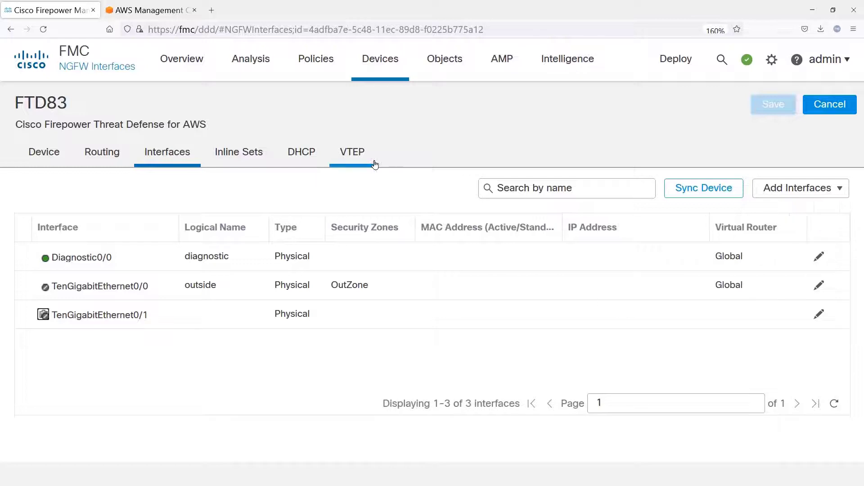
{"action": "left_click", "coordinate": [366, 160]}
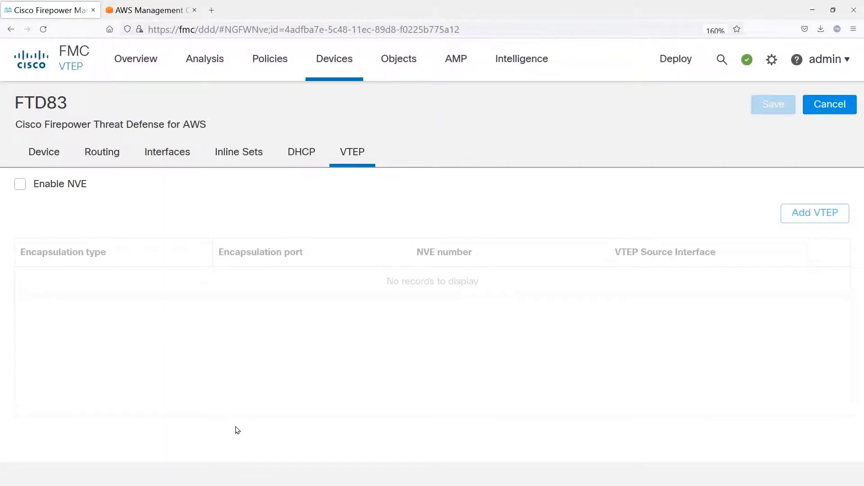
{"action": "left_click", "coordinate": [20, 185]}
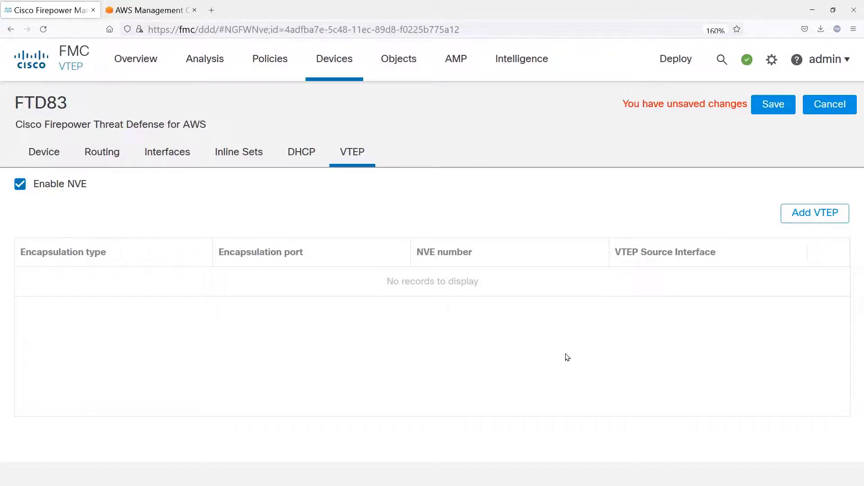
Step: Add a GENEVE VTEP on port 6081 sourced from the outside interface
{"action": "left_click", "coordinate": [811, 216]}
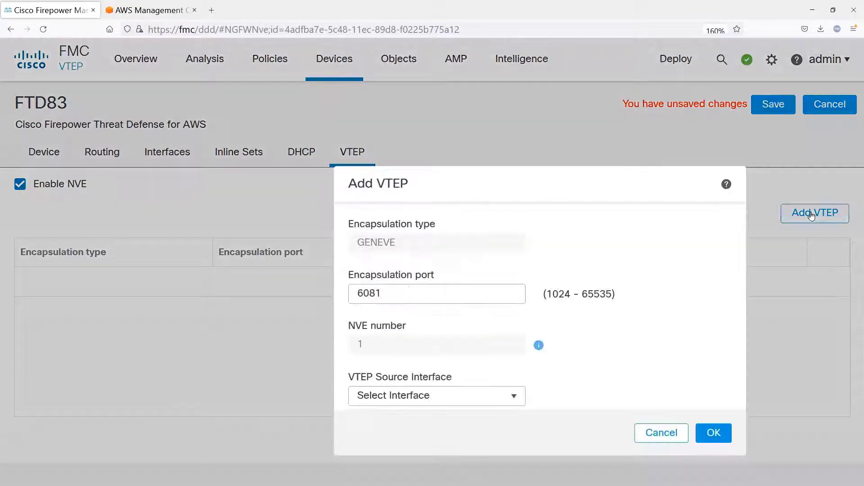
{"action": "left_click", "coordinate": [512, 399]}
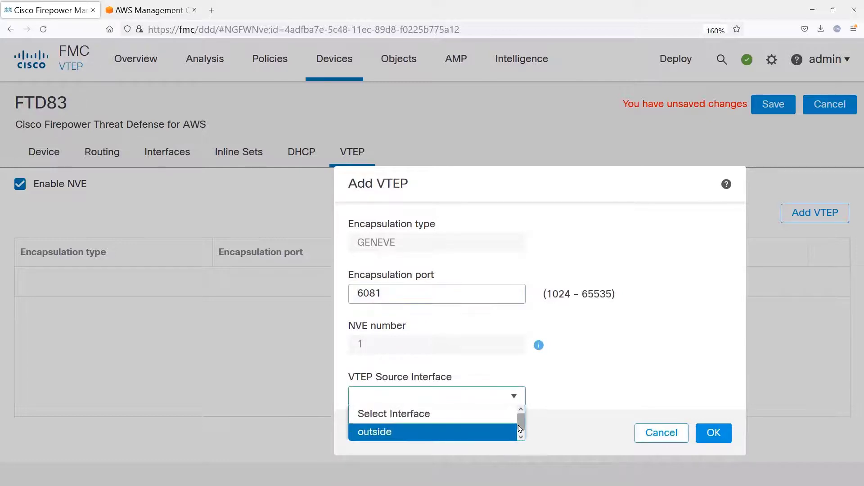
{"action": "left_click", "coordinate": [501, 433]}
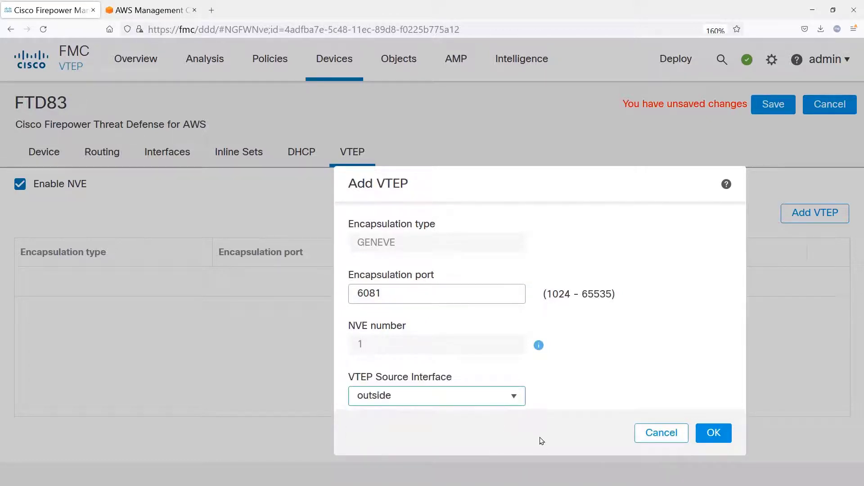
{"action": "left_click", "coordinate": [726, 433]}
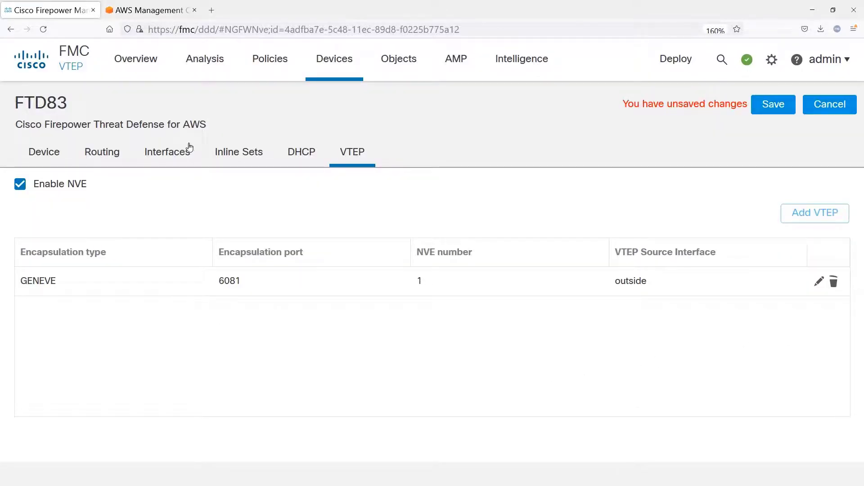
{"action": "left_click", "coordinate": [175, 163]}
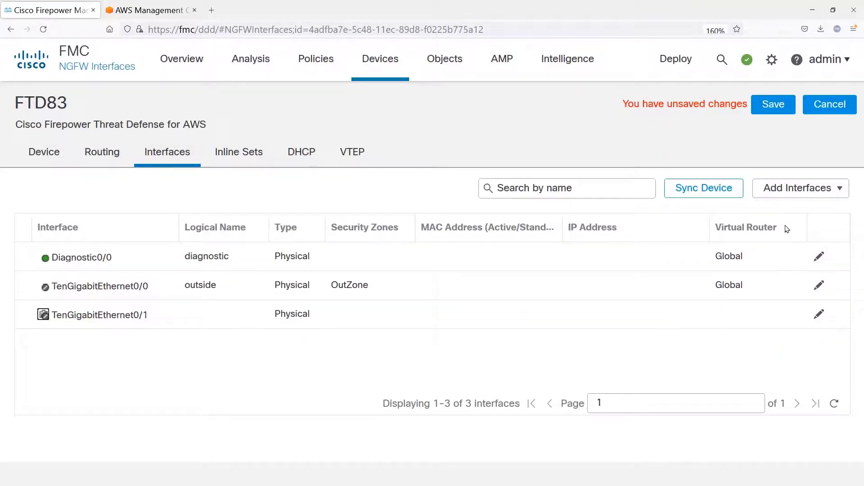
Step: Add a VNI interface named vni1 and assign it to VNIZone
{"action": "left_click", "coordinate": [806, 188]}
{"action": "left_click", "coordinate": [803, 275]}
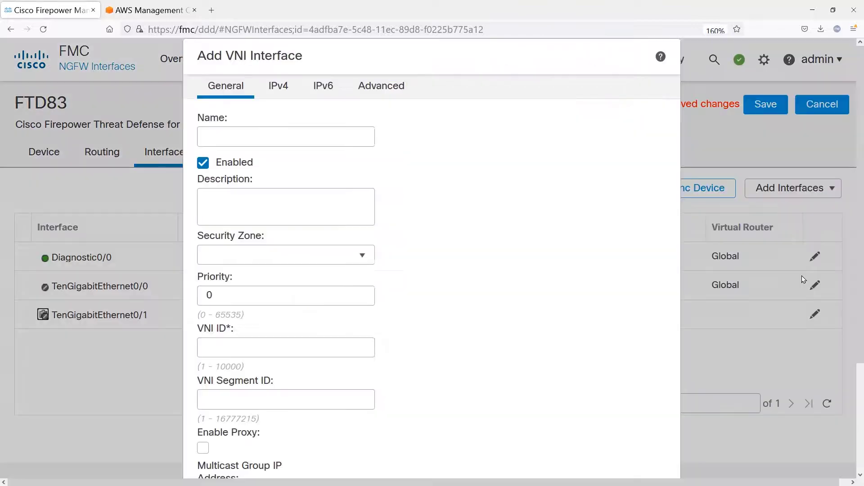
{"action": "left_click", "coordinate": [326, 133]}
{"action": "type", "text": "vni1"}
{"action": "left_click", "coordinate": [362, 258]}
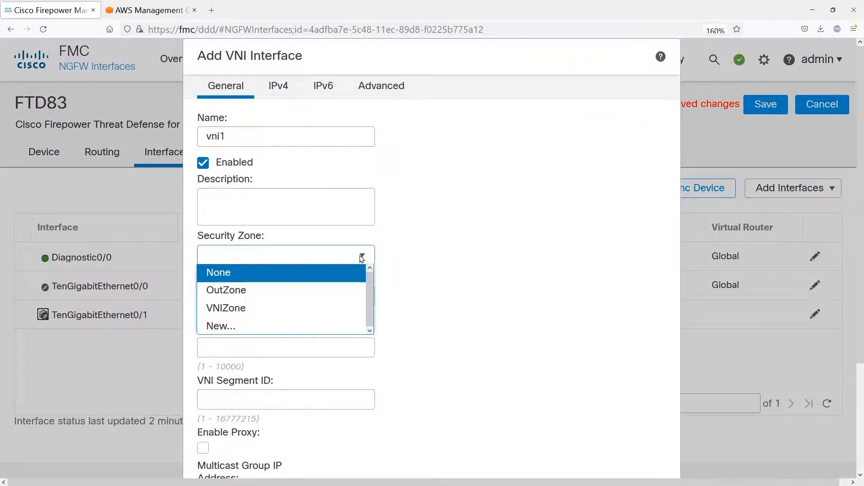
{"action": "left_click", "coordinate": [320, 308]}
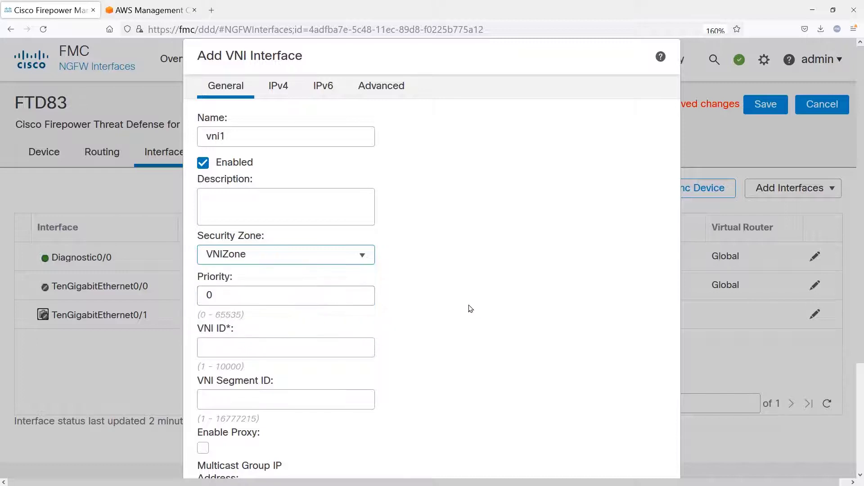
Step: Enable proxy, set VNI ID 1, map it to the NVE VTEP, and create vni1
{"action": "scroll", "coordinate": [485, 318], "scroll_direction": "down", "scroll_amount": 1}
{"action": "scroll", "coordinate": [485, 318], "scroll_direction": "down", "scroll_amount": 2}
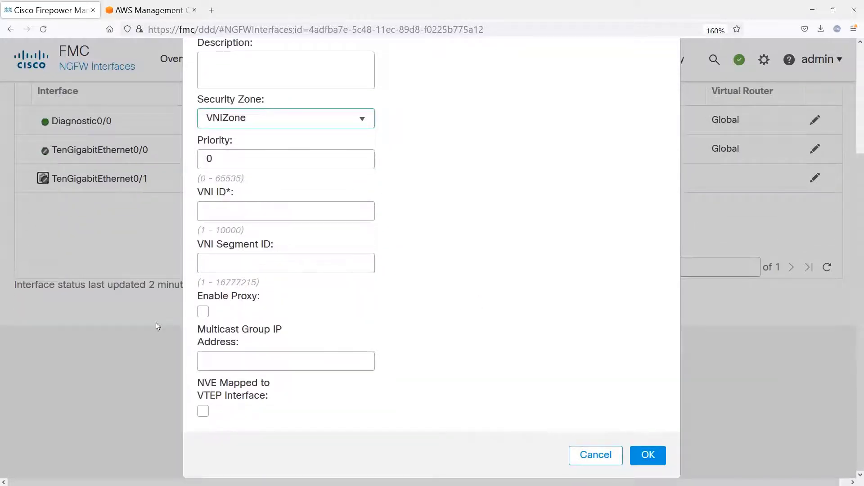
{"action": "left_click", "coordinate": [203, 312]}
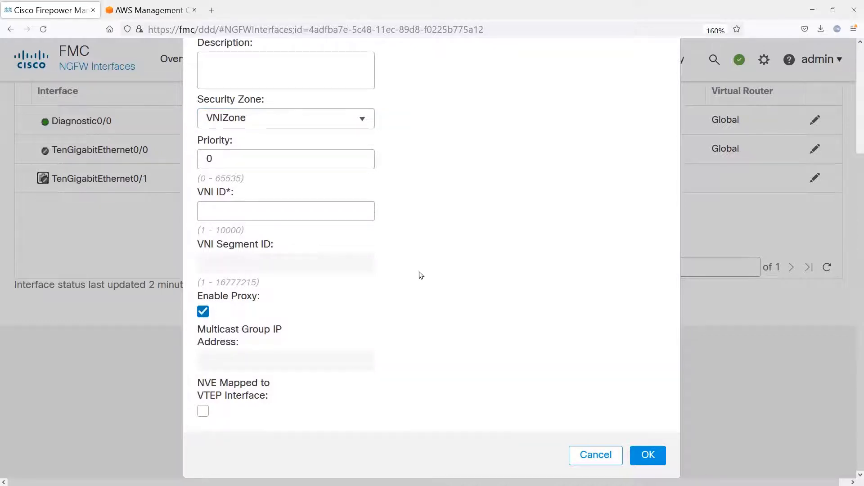
{"action": "left_click", "coordinate": [338, 217]}
{"action": "type", "text": "1"}
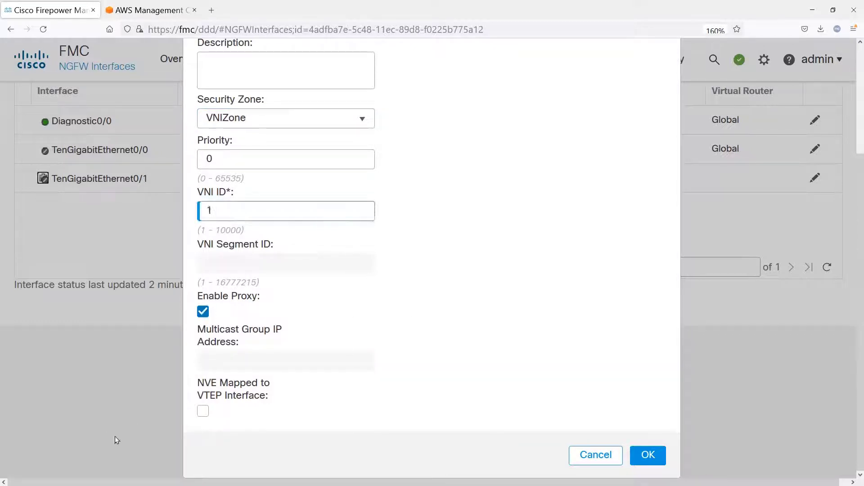
{"action": "left_click", "coordinate": [203, 411]}
{"action": "scroll", "coordinate": [505, 279], "scroll_direction": "up", "scroll_amount": 3}
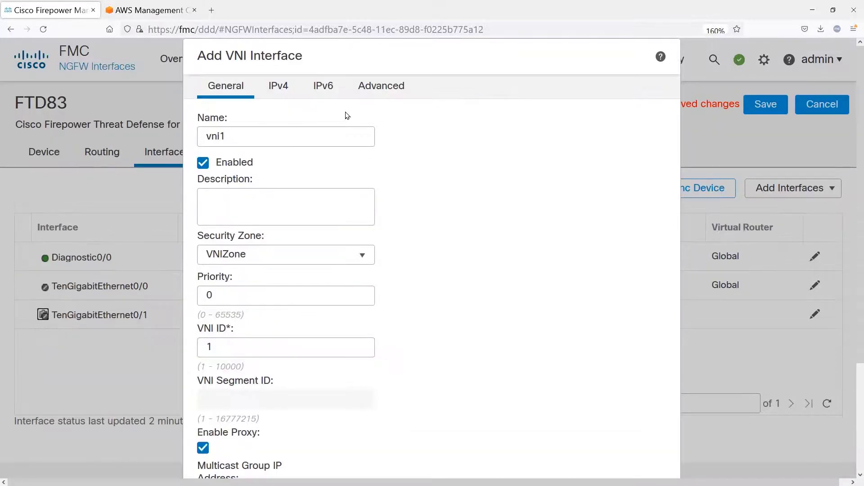
{"action": "left_click", "coordinate": [278, 88]}
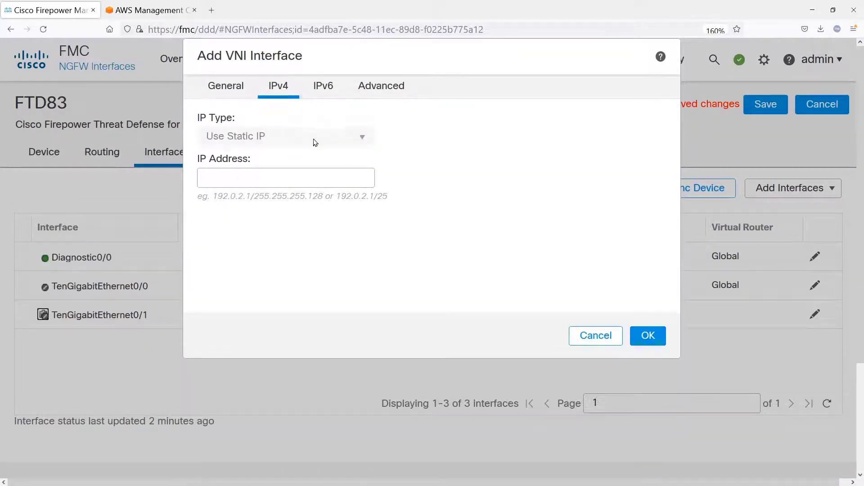
{"action": "left_click", "coordinate": [650, 337]}
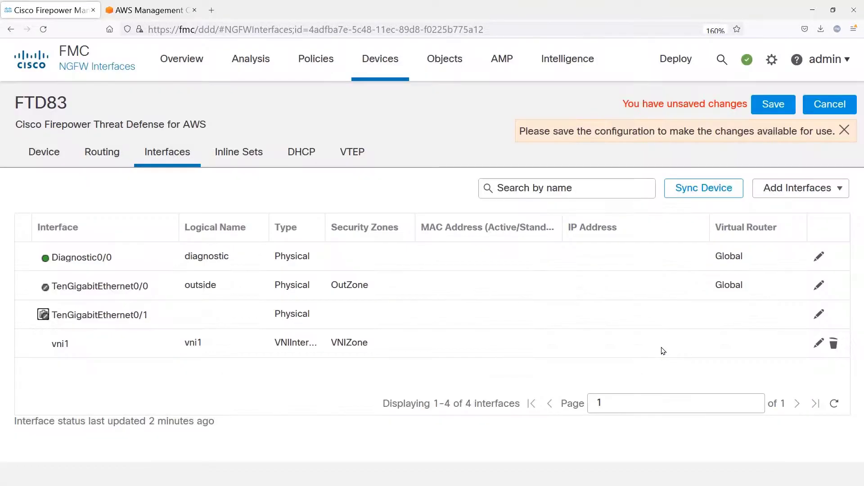
Step: Save FTD83's interface changes including vni1 and accept the jumbo frame reboot notice
{"action": "left_click", "coordinate": [496, 351]}
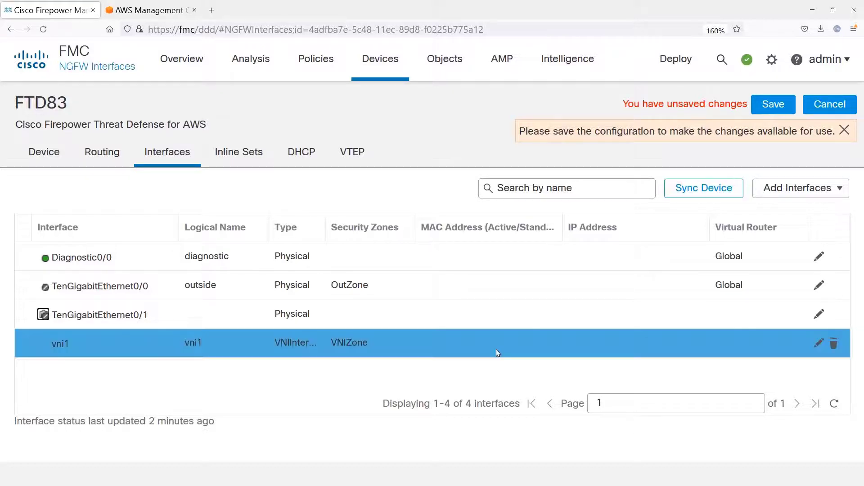
{"action": "left_click", "coordinate": [769, 104]}
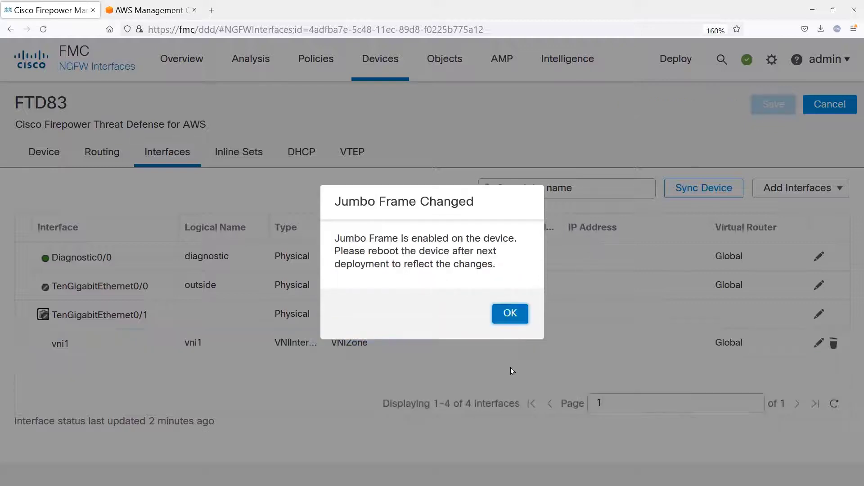
{"action": "left_click", "coordinate": [506, 317]}
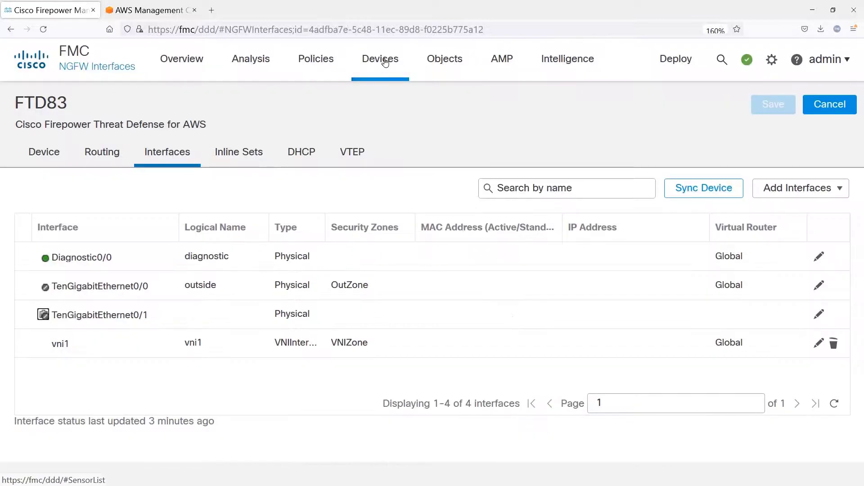
{"action": "mouse_move", "coordinate": [385, 63]}
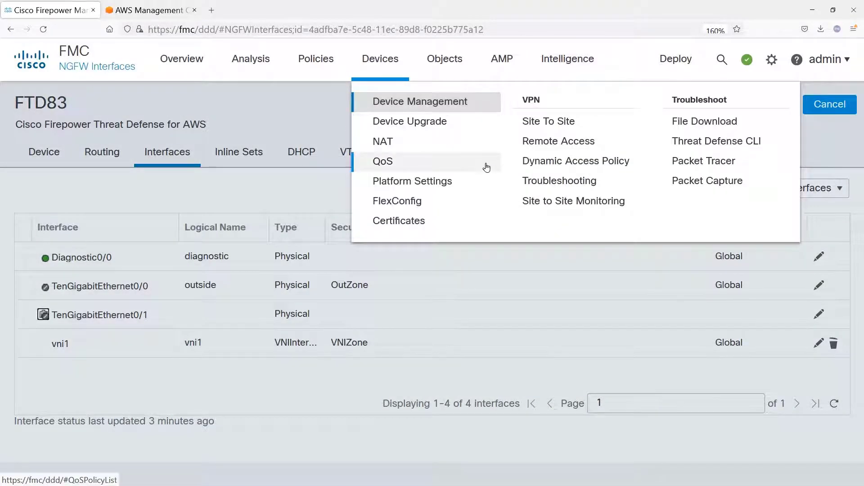
Step: Create a Threat Defense platform settings policy DemoPlatformSettings targeting GWLB_Demo and FTD83
{"action": "left_click", "coordinate": [471, 180]}
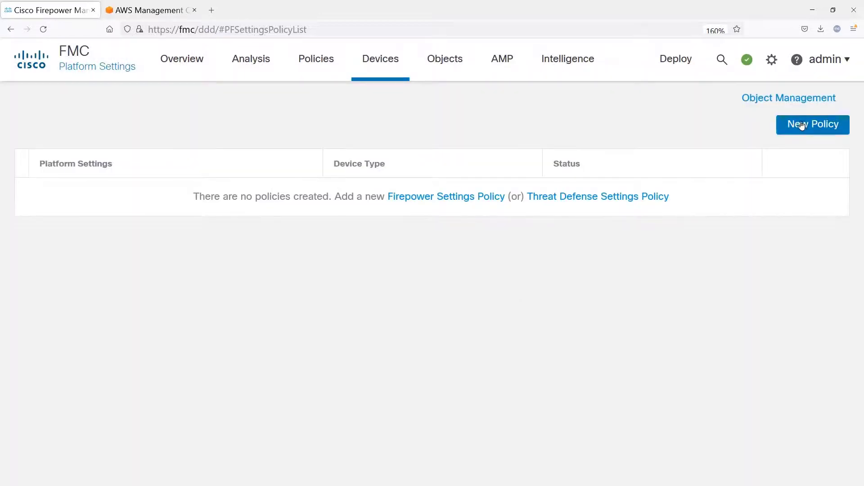
{"action": "left_click", "coordinate": [798, 128]}
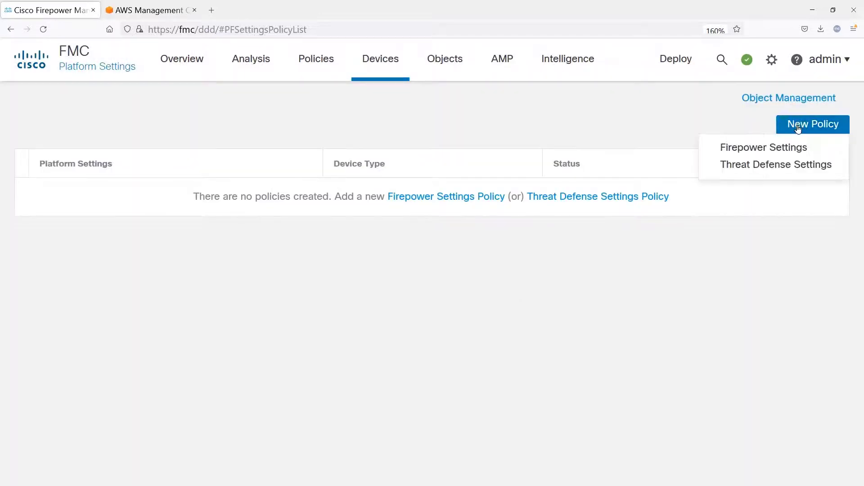
{"action": "left_click", "coordinate": [772, 167]}
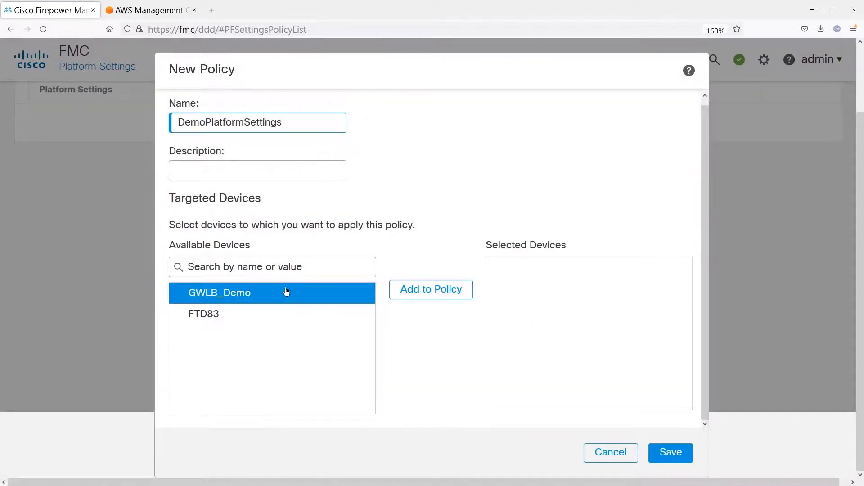
{"action": "left_click", "coordinate": [287, 314], "text": "shift"}
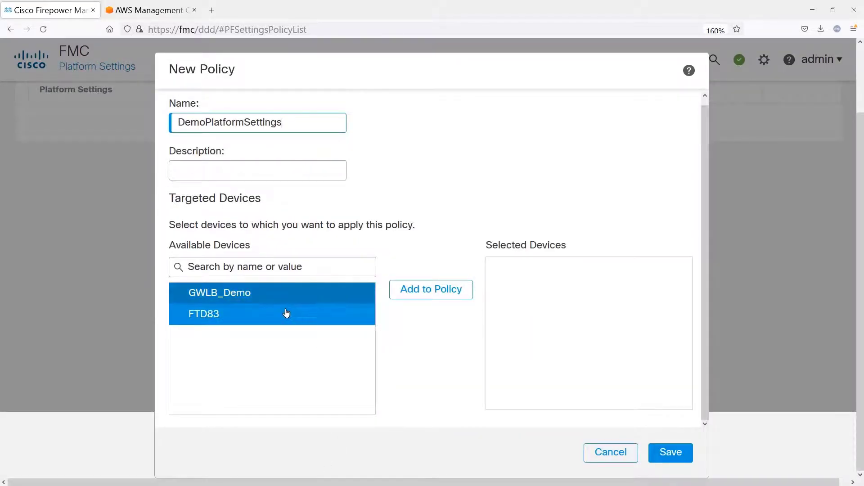
{"action": "left_click", "coordinate": [428, 293]}
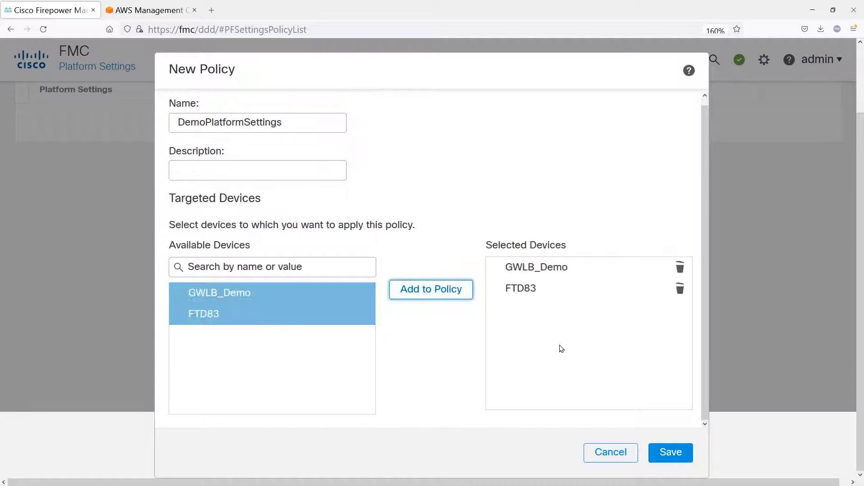
Step: Save DemoPlatformSettings and enable its HTTP server on port 443
{"action": "left_click", "coordinate": [670, 454]}
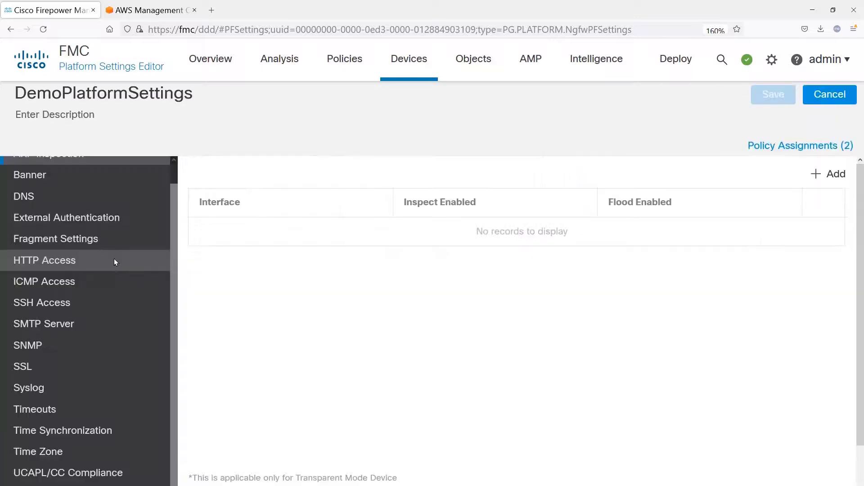
{"action": "left_click", "coordinate": [114, 261]}
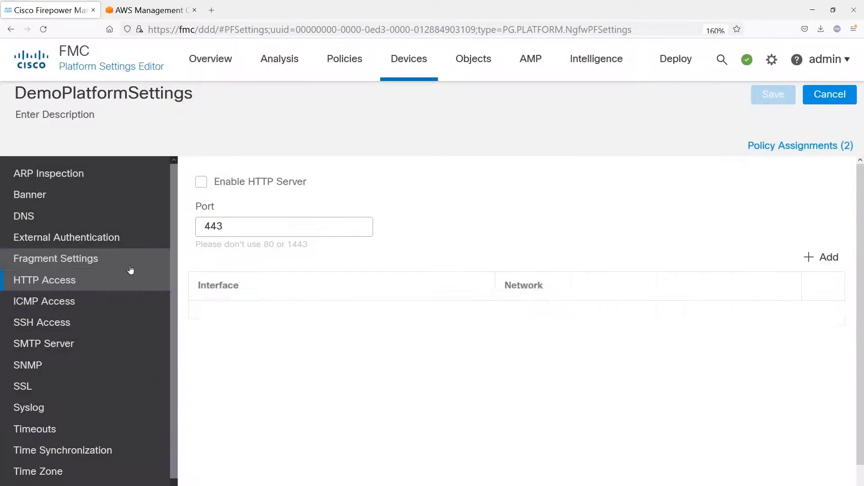
{"action": "left_click", "coordinate": [201, 183]}
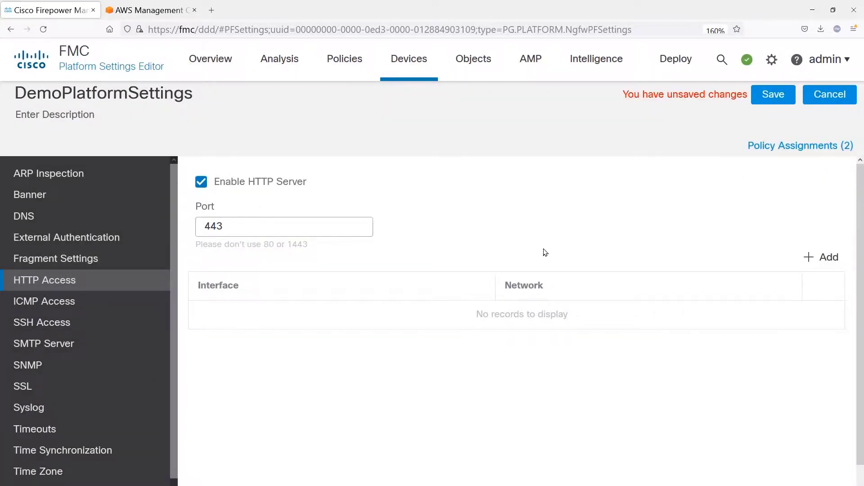
Step: Create network object OutsideSubnet as network 11.100.200.0/24 for a new HTTP access entry
{"action": "left_click", "coordinate": [840, 269]}
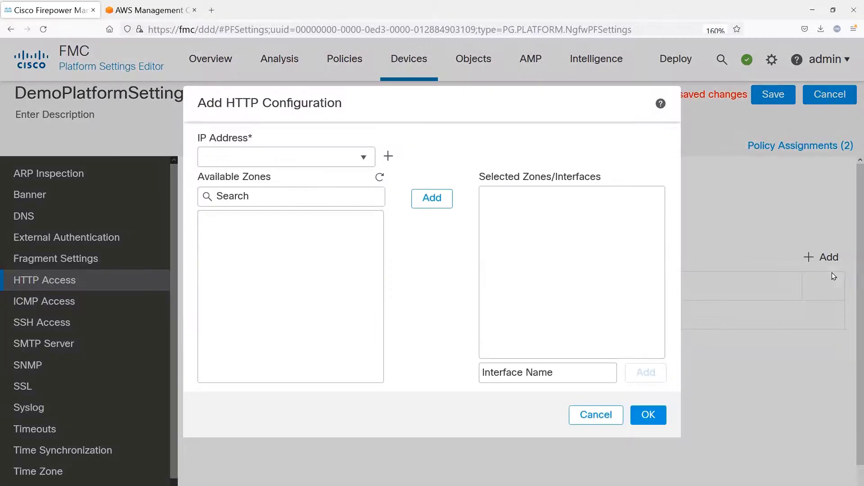
{"action": "left_click", "coordinate": [388, 157]}
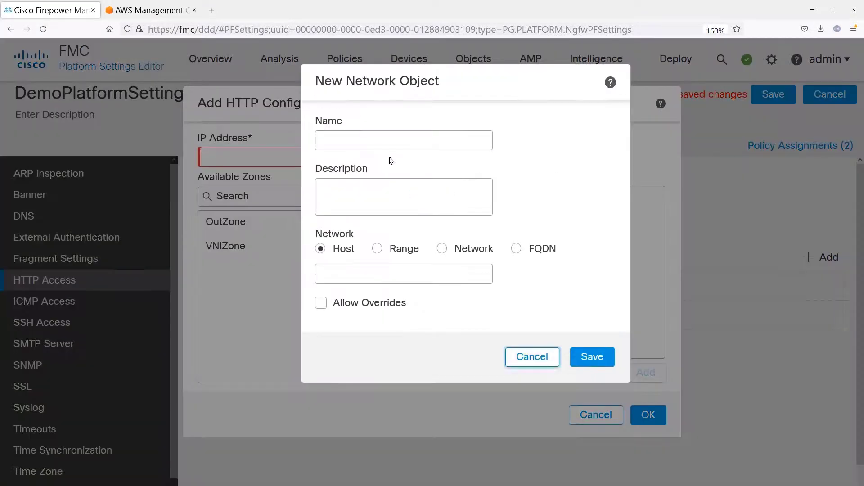
{"action": "left_click", "coordinate": [441, 139]}
{"action": "type", "text": "OutsideSubnet"}
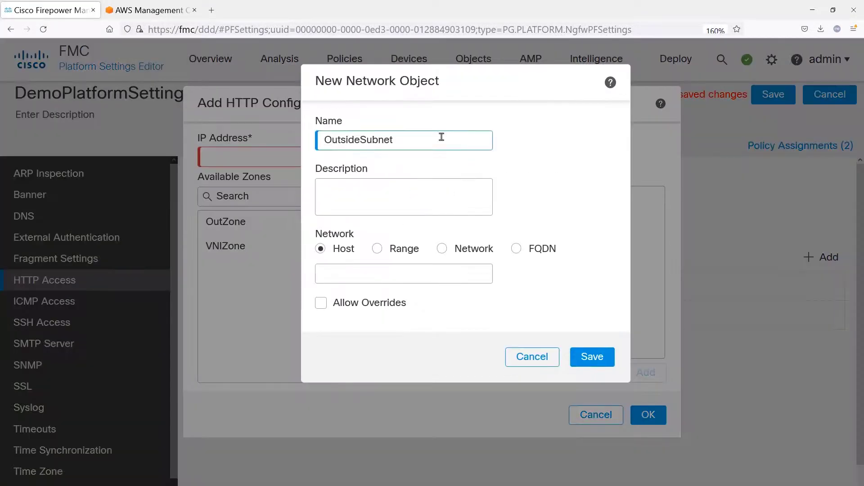
{"action": "left_click", "coordinate": [441, 249]}
{"action": "left_click", "coordinate": [432, 271]}
{"action": "type", "text": "11.100.200.0/24"}
{"action": "key", "text": "Tab"}
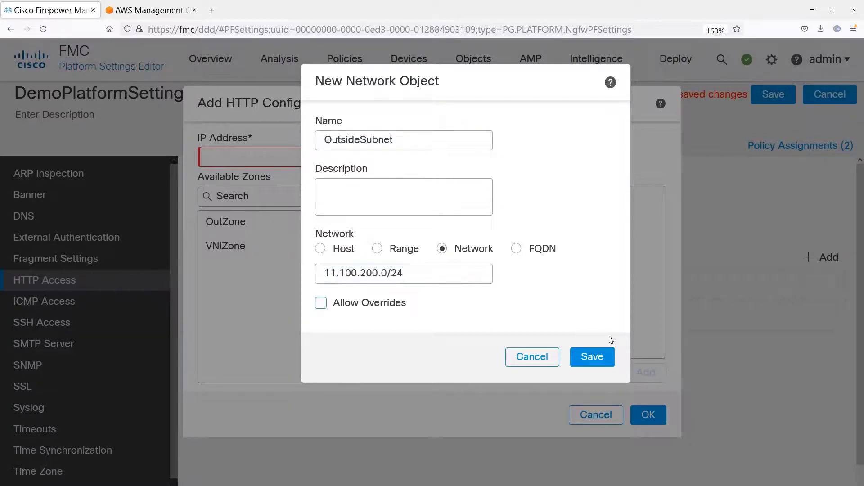
{"action": "left_click", "coordinate": [603, 360]}
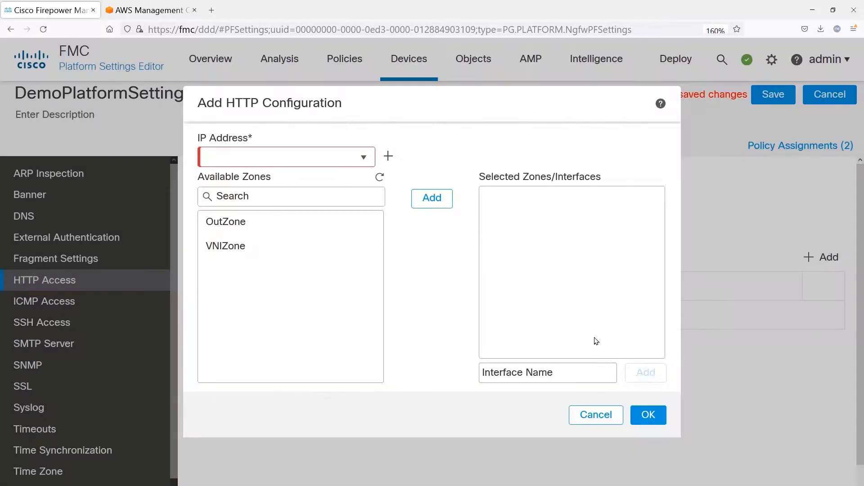
Step: Allow HTTP access from OutsideSubnet through OutZone
{"action": "left_click", "coordinate": [304, 150]}
{"action": "type", "text": "Outsides"}
{"action": "left_click", "coordinate": [325, 178]}
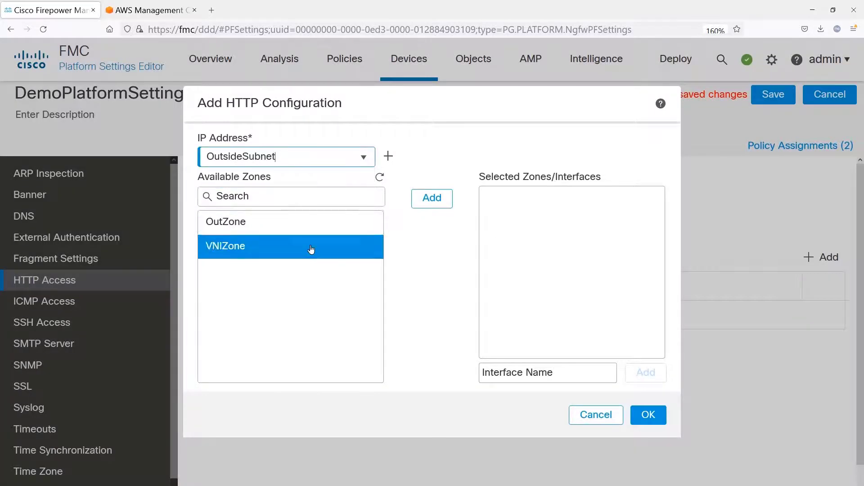
{"action": "left_click", "coordinate": [315, 227]}
{"action": "left_click", "coordinate": [431, 198]}
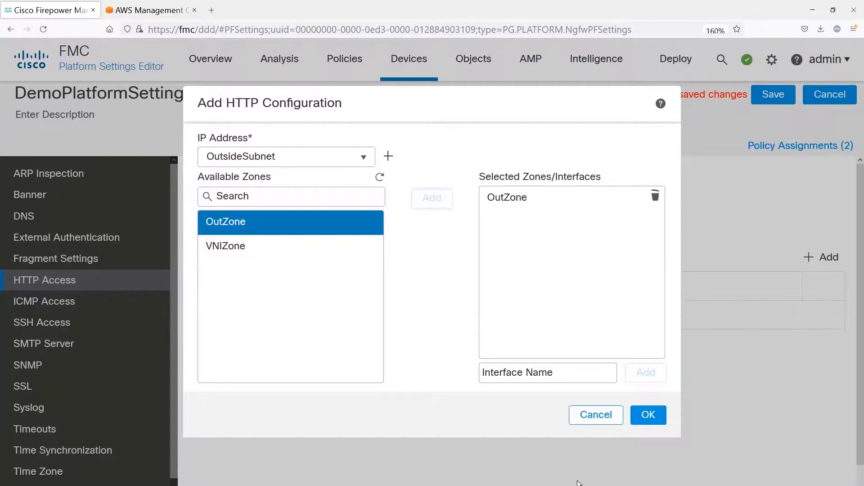
{"action": "left_click", "coordinate": [653, 415]}
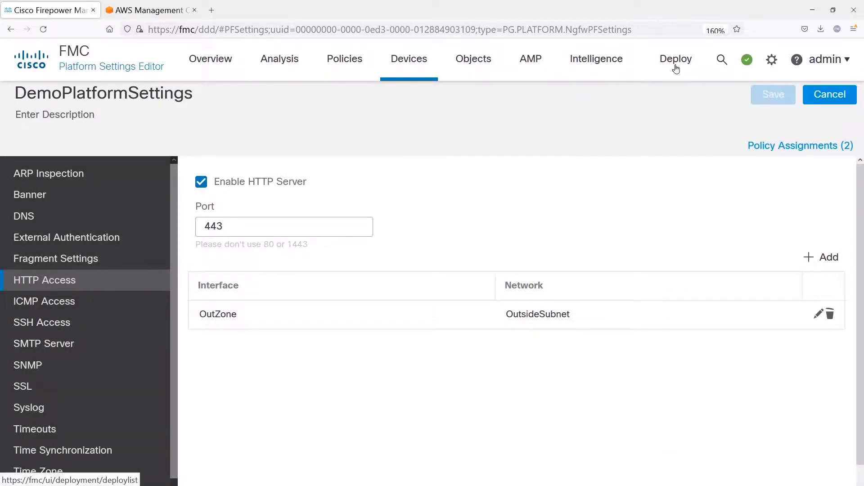
Step: Review FTD83's pending changes and deploy them until the deployment completes
{"action": "mouse_move", "coordinate": [675, 68]}
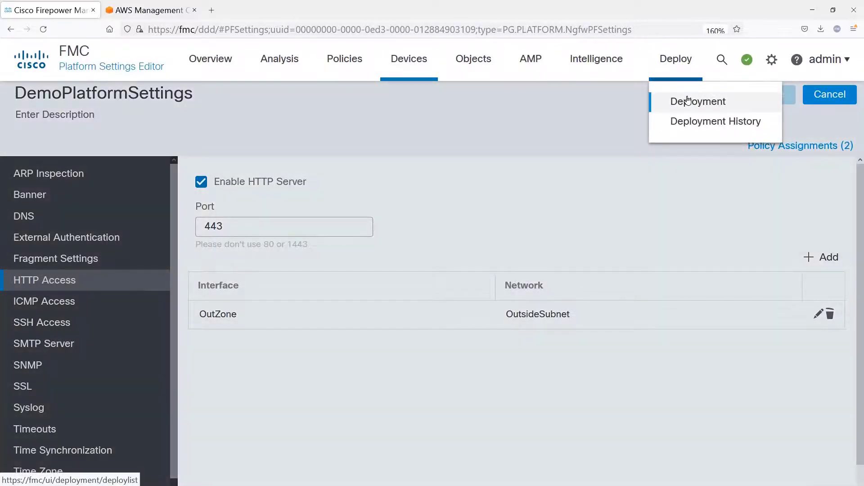
{"action": "left_click", "coordinate": [688, 100]}
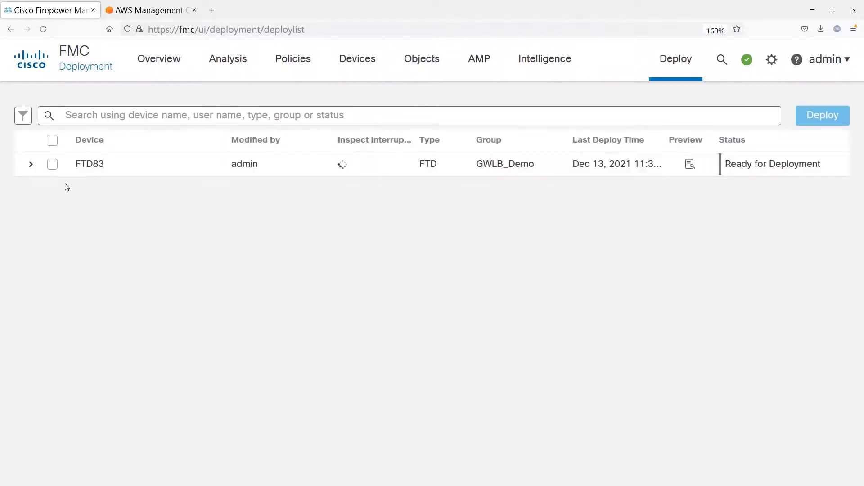
{"action": "left_click", "coordinate": [52, 164]}
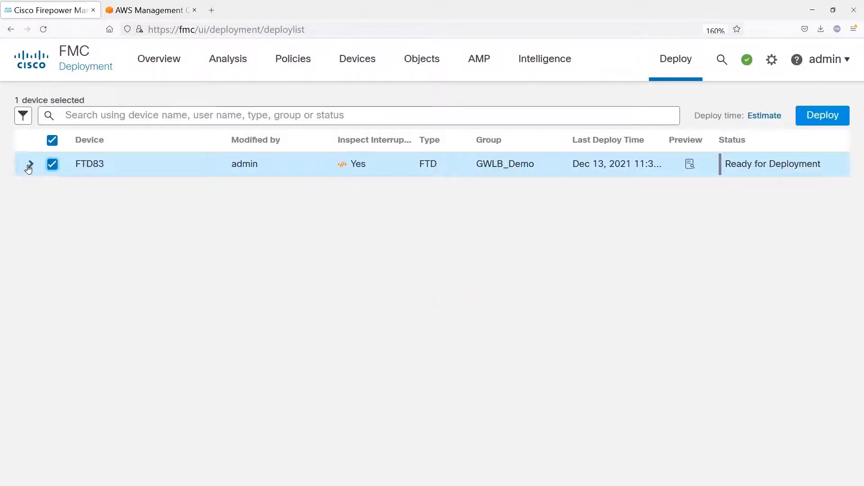
{"action": "left_click", "coordinate": [32, 166]}
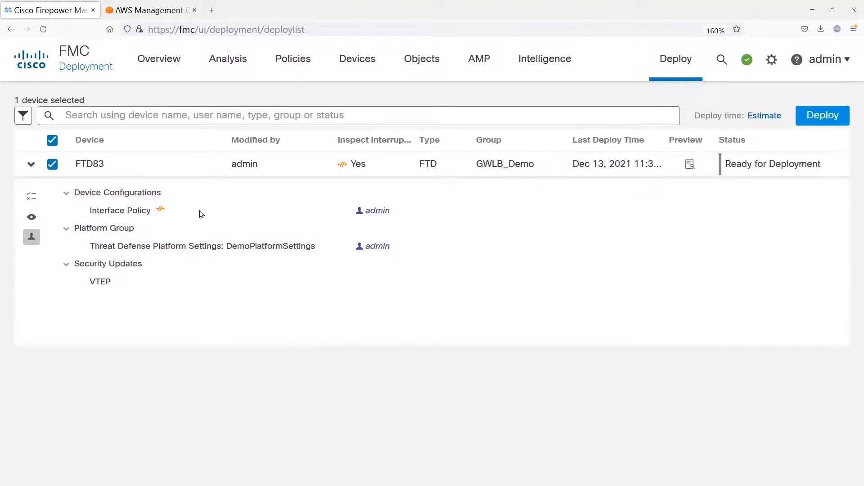
{"action": "left_click", "coordinate": [830, 114]}
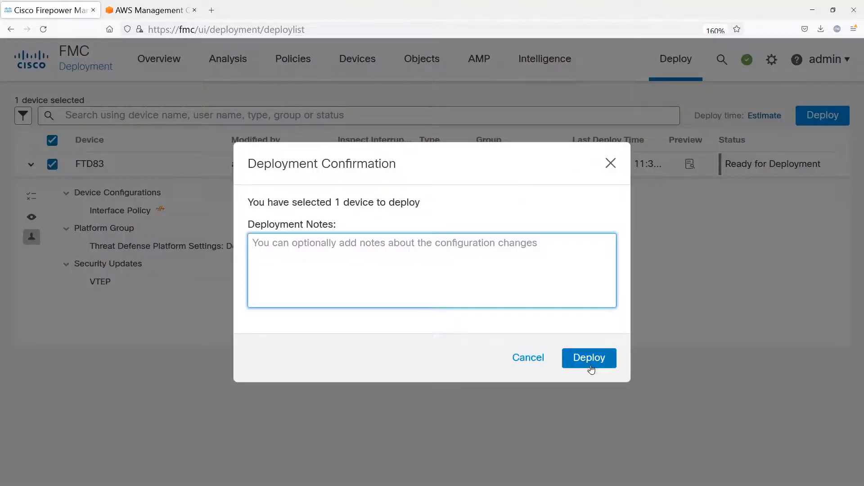
{"action": "left_click", "coordinate": [588, 358]}
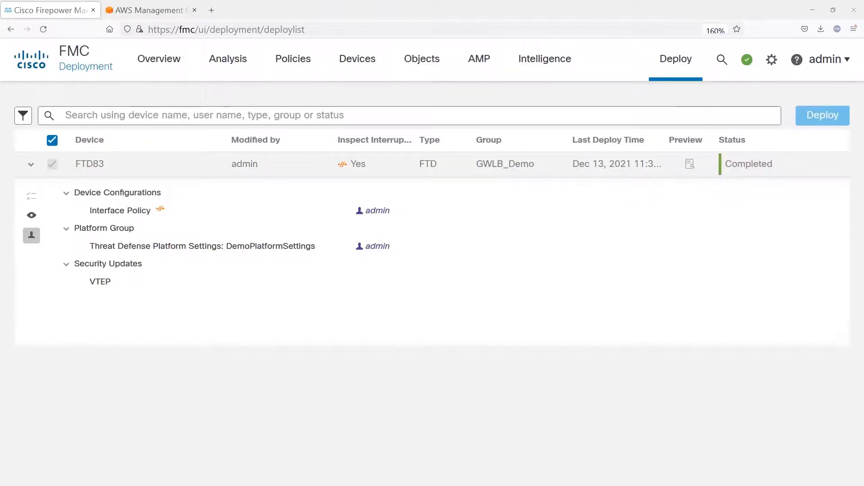
Step: Run show interface ip brief in PuTTY, copy 11.100.200.83, and go to the AWS console
{"action": "key", "text": "alt+Tab"}
{"action": "type", "text": "show interface ip brief"}
{"action": "key", "text": "Return"}
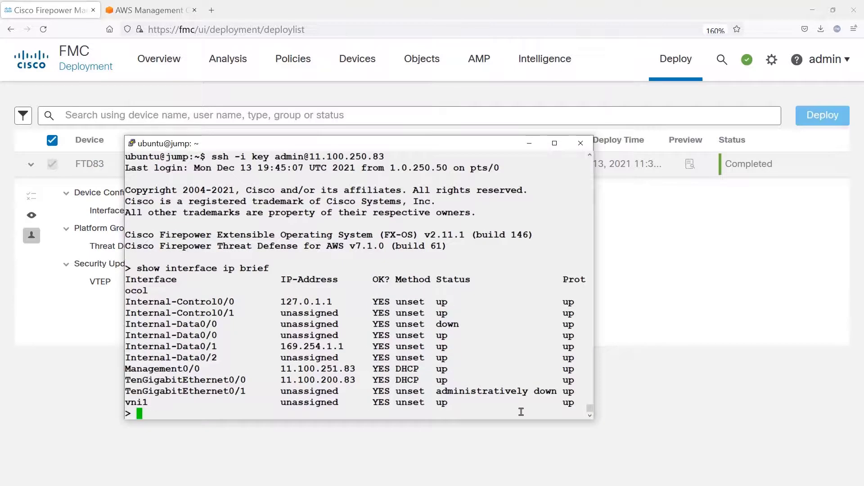
{"action": "double_click", "coordinate": [317, 380]}
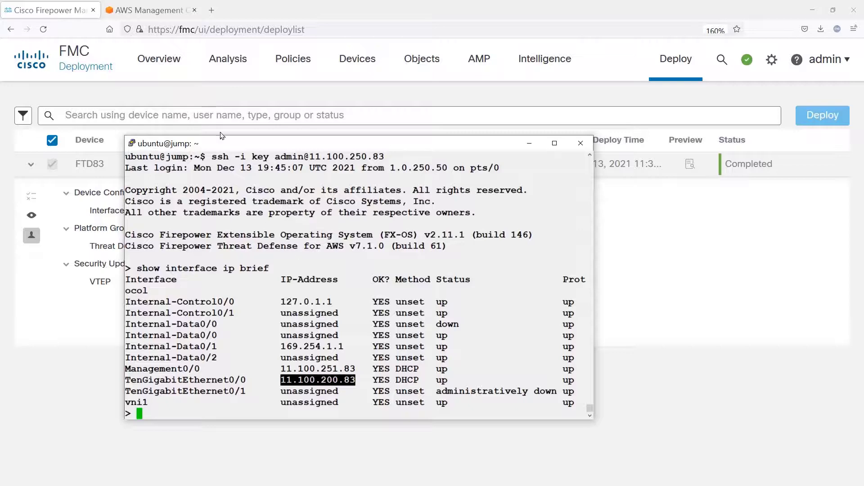
{"action": "left_click", "coordinate": [160, 11]}
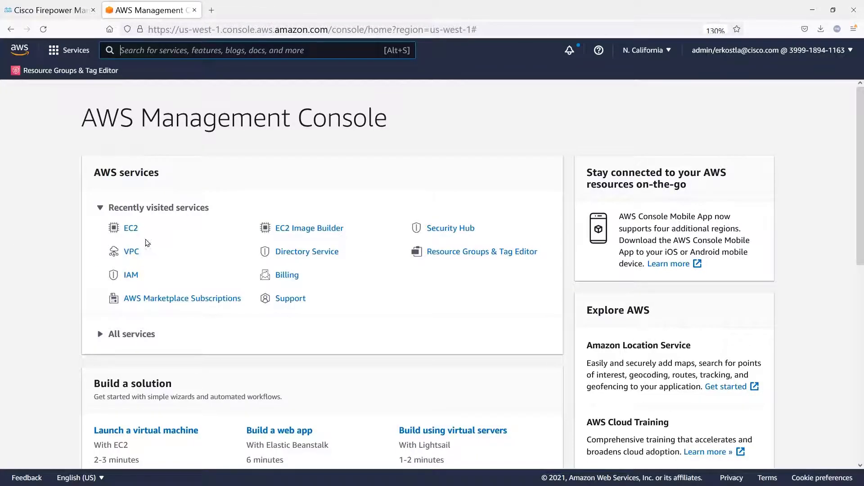
Step: Go to EC2 Target Groups and start creating a new target group
{"action": "left_click", "coordinate": [131, 228]}
{"action": "scroll", "coordinate": [43, 342], "scroll_direction": "down", "scroll_amount": 5}
{"action": "left_click", "coordinate": [47, 378]}
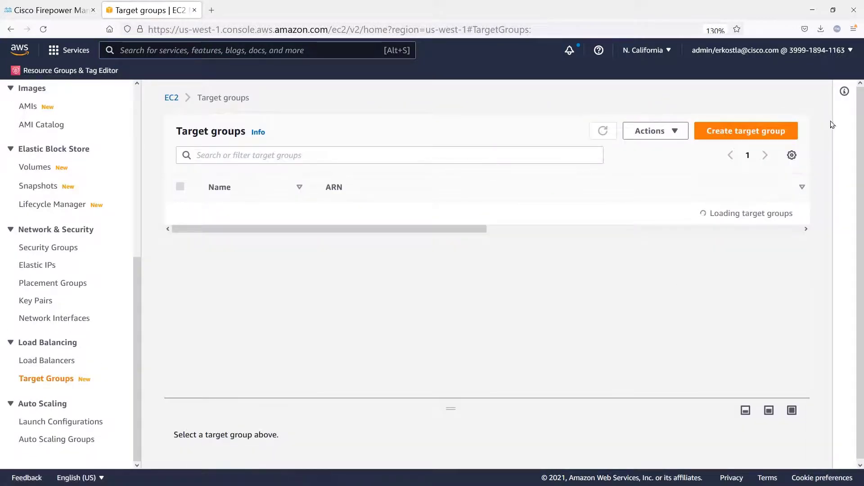
{"action": "left_click", "coordinate": [750, 136]}
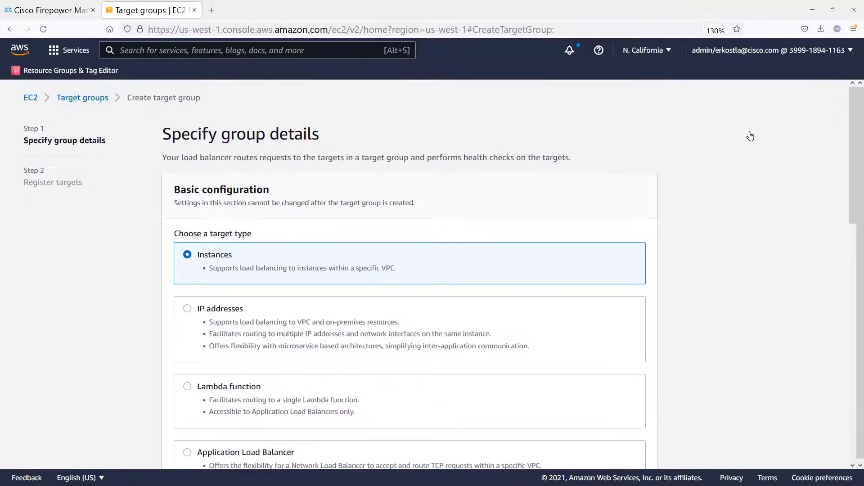
Step: Give the DemoTG target group IP-address targets, GENEVE protocol, and health-check port 443
{"action": "scroll", "coordinate": [301, 278], "scroll_direction": "down", "scroll_amount": 2}
{"action": "scroll", "coordinate": [301, 278], "scroll_direction": "down", "scroll_amount": 3}
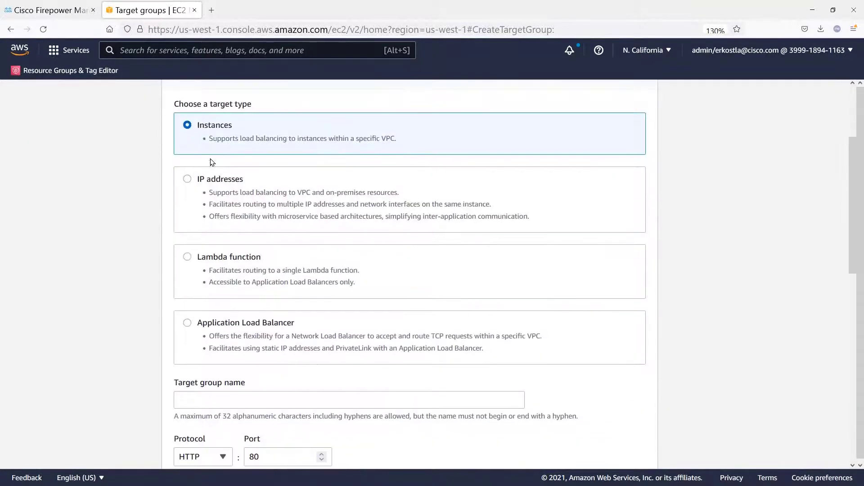
{"action": "left_click", "coordinate": [187, 179]}
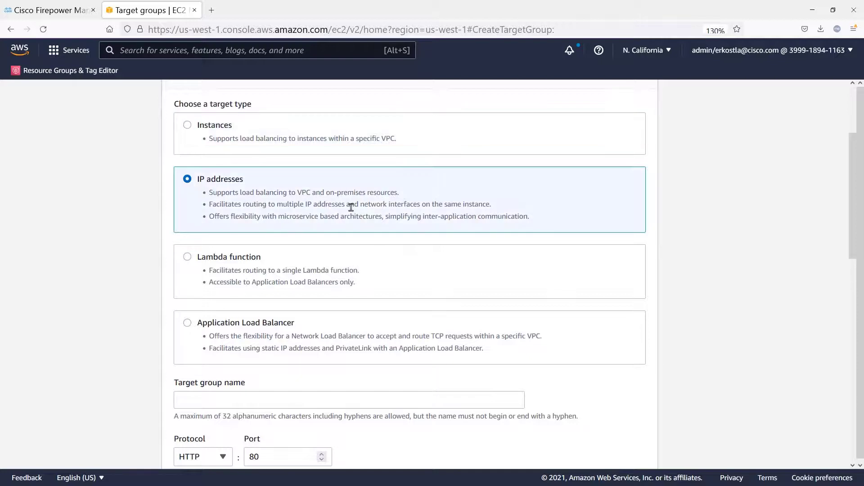
{"action": "scroll", "coordinate": [468, 203], "scroll_direction": "down", "scroll_amount": 1}
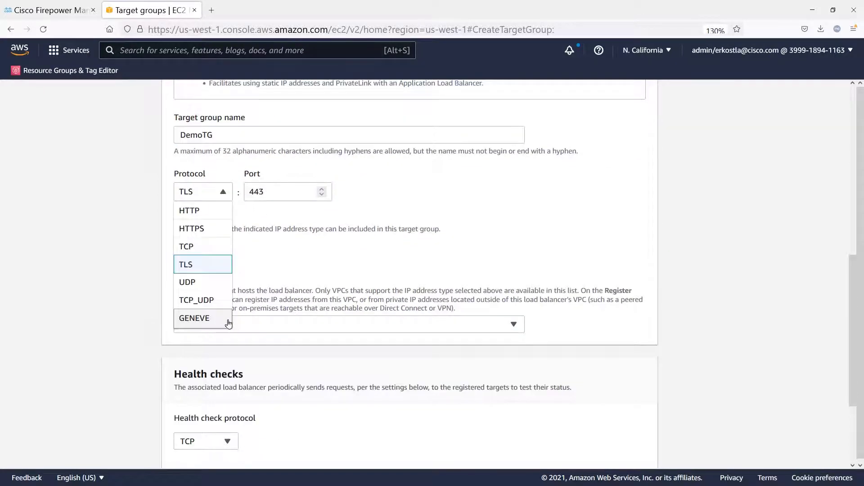
{"action": "left_click", "coordinate": [194, 318]}
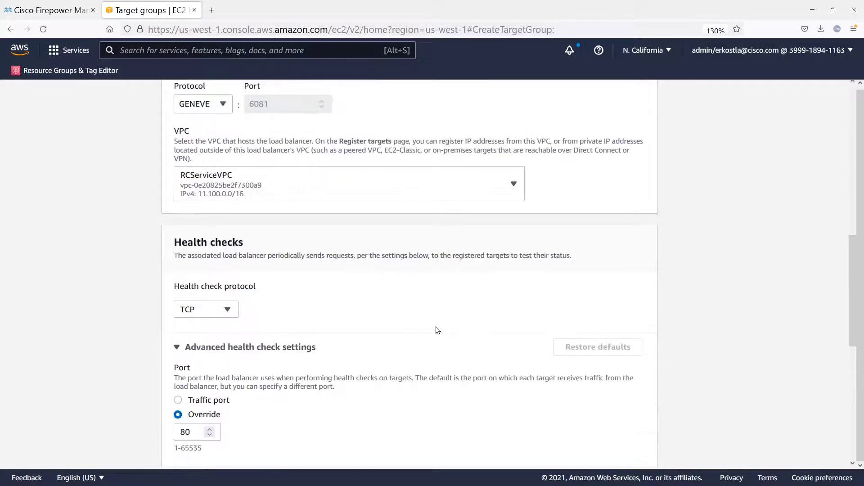
{"action": "scroll", "coordinate": [436, 329], "scroll_direction": "down", "scroll_amount": 2}
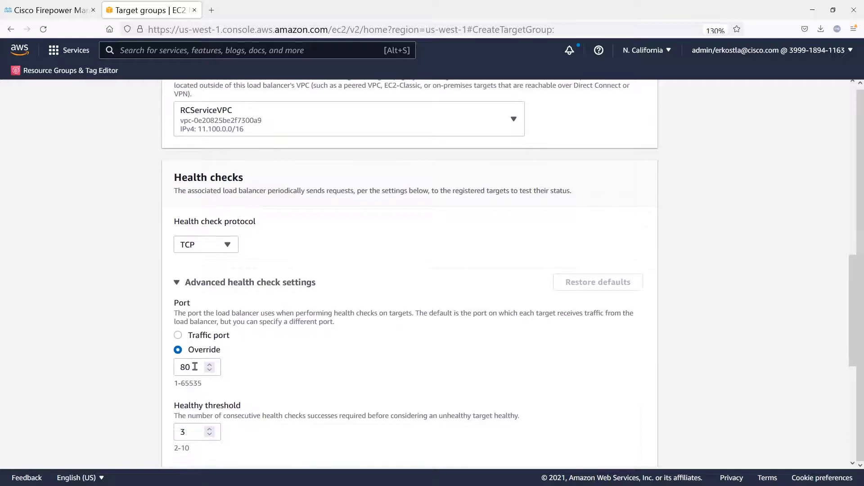
{"action": "left_click_drag", "start_coordinate": [193, 367], "coordinate": [165, 365]}
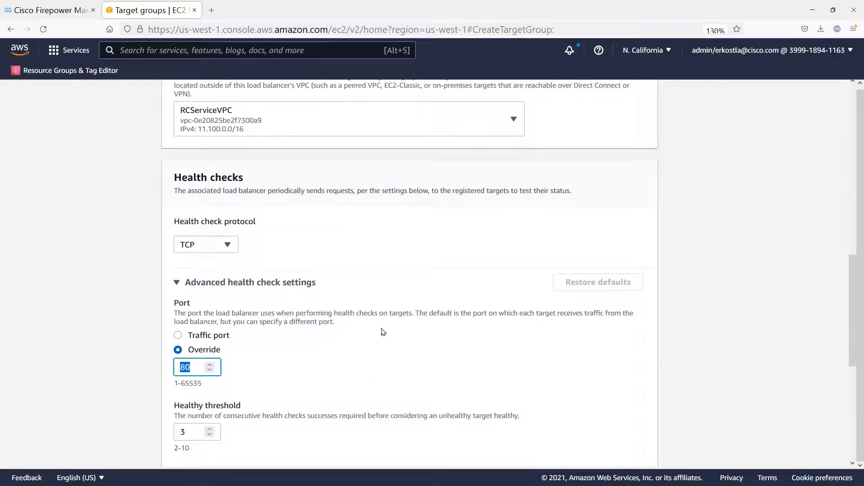
{"action": "type", "text": "443"}
{"action": "scroll", "coordinate": [395, 338], "scroll_direction": "down", "scroll_amount": 6}
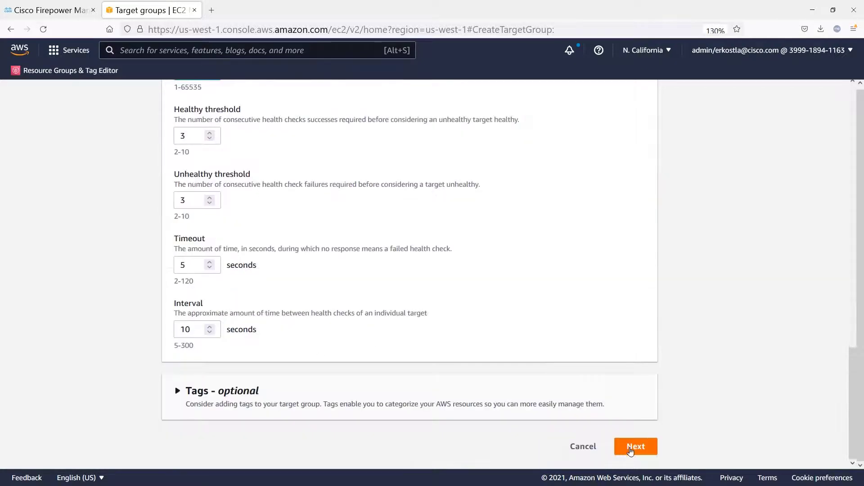
Step: Register IP 11.100.200.83 as a pending target for the DemoTG target group
{"action": "left_click", "coordinate": [631, 446]}
{"action": "left_click", "coordinate": [538, 275]}
{"action": "type", "text": "200.83"}
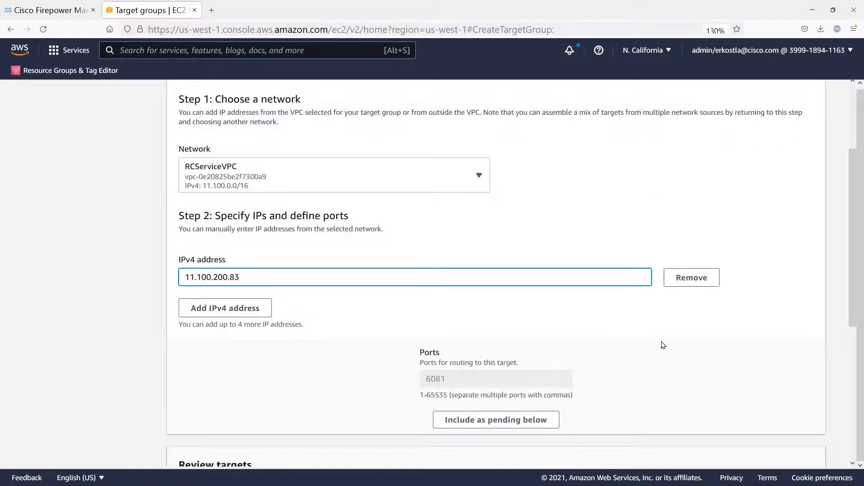
{"action": "scroll", "coordinate": [585, 369], "scroll_direction": "down", "scroll_amount": 2}
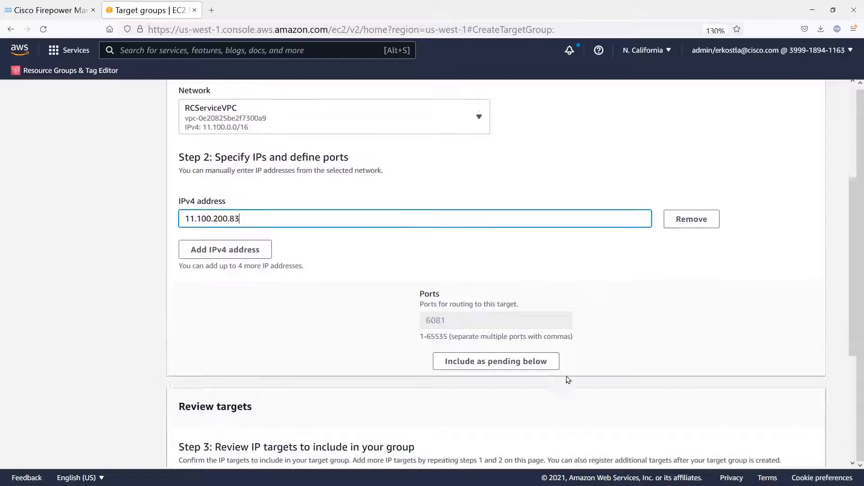
{"action": "left_click", "coordinate": [546, 357]}
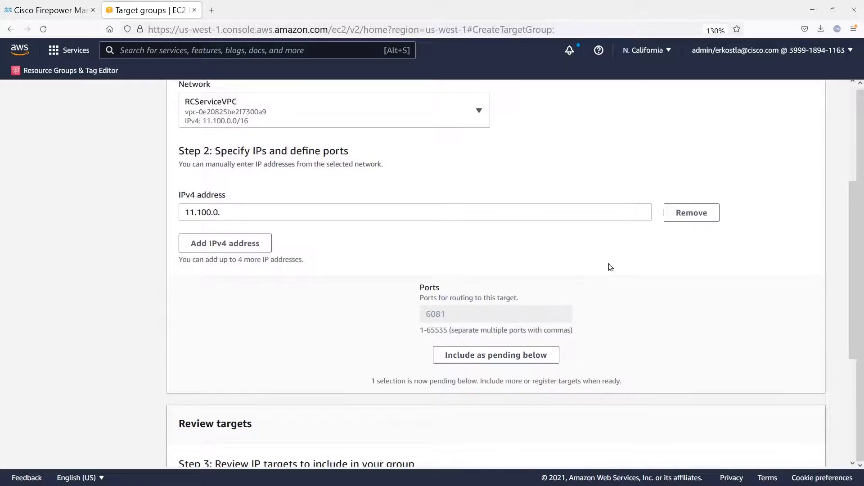
Step: Create the DemoTG target group and go to the Load Balancers list
{"action": "scroll", "coordinate": [614, 273], "scroll_direction": "down", "scroll_amount": 5}
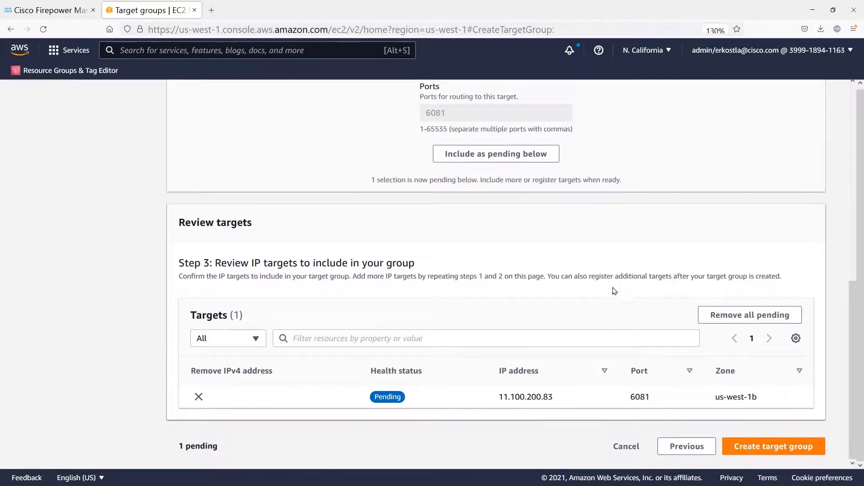
{"action": "key", "text": "Return"}
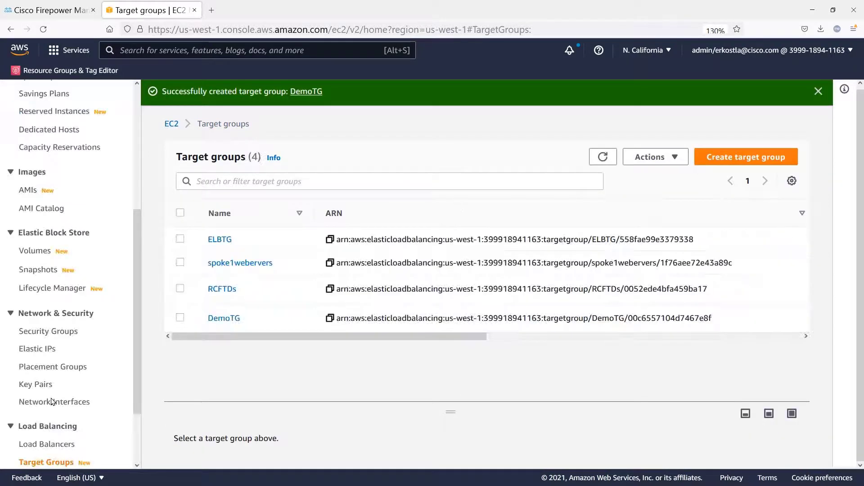
{"action": "scroll", "coordinate": [43, 448], "scroll_direction": "down", "scroll_amount": 2}
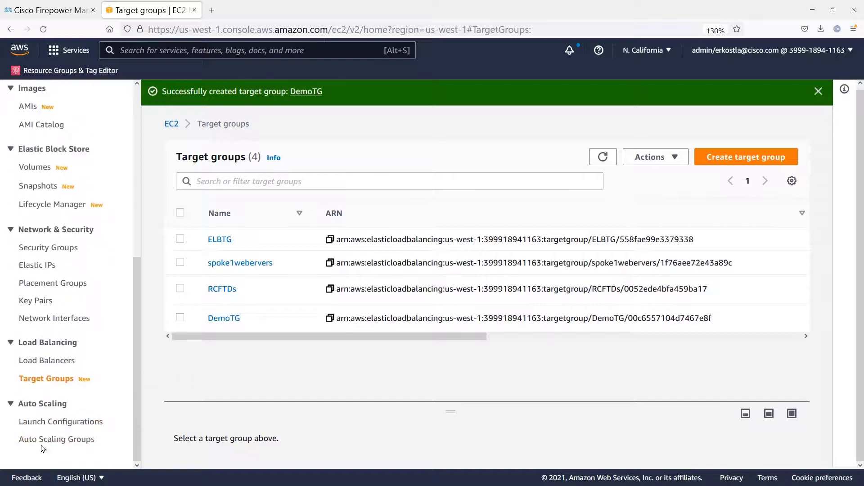
{"action": "left_click", "coordinate": [56, 365]}
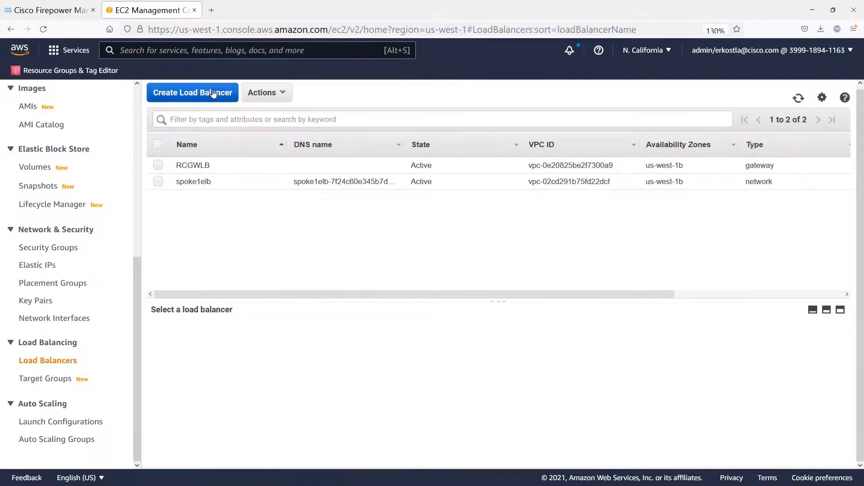
Step: Start a Gateway Load Balancer named DemoGWLB in RCServiceVPC
{"action": "left_click", "coordinate": [209, 94]}
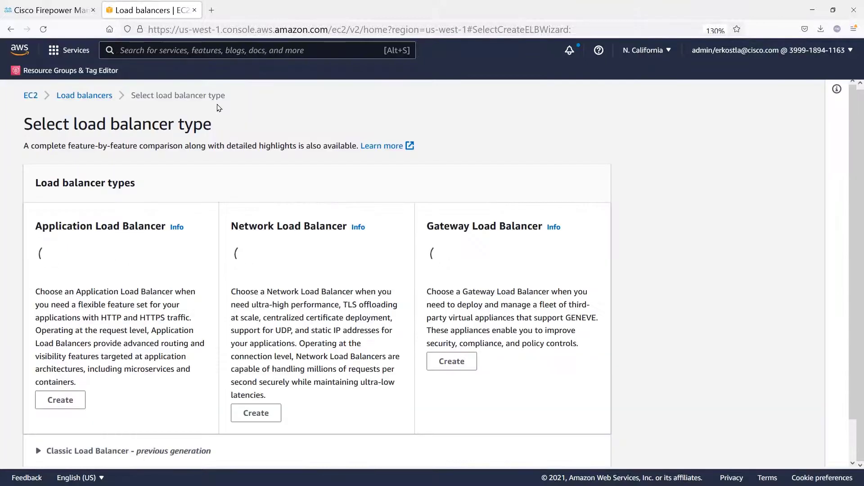
{"action": "scroll", "coordinate": [536, 256], "scroll_direction": "down", "scroll_amount": 3}
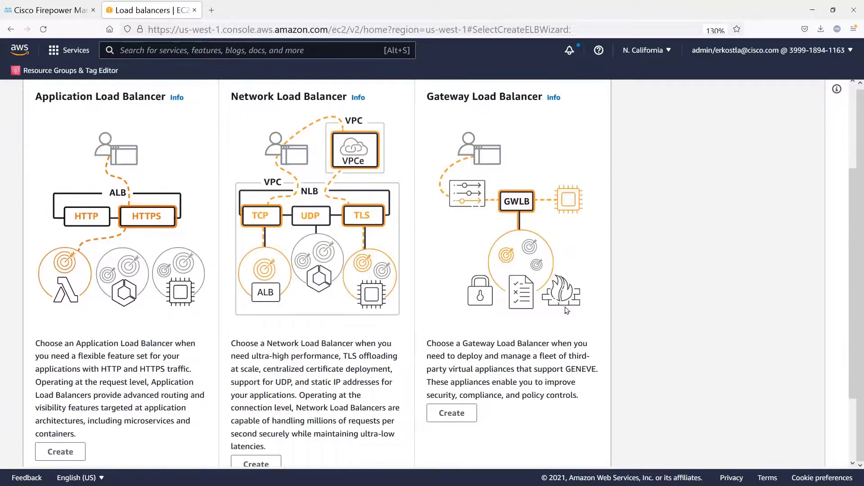
{"action": "left_click", "coordinate": [464, 415]}
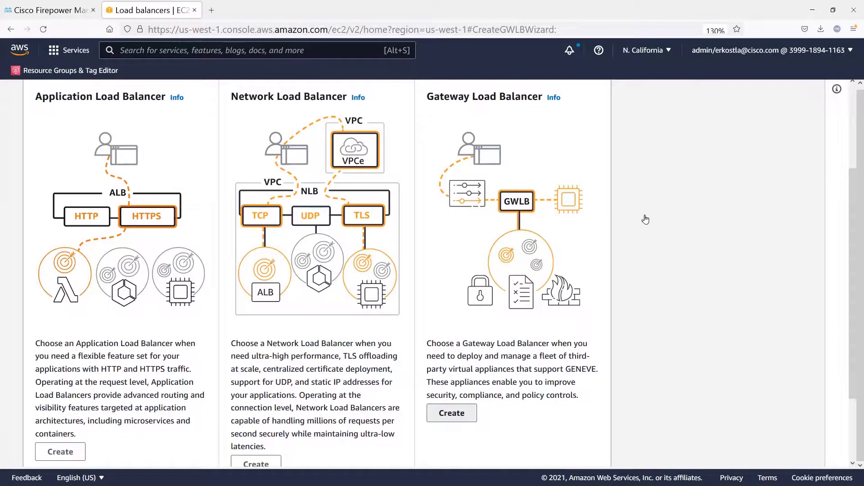
{"action": "scroll", "coordinate": [324, 265], "scroll_direction": "down", "scroll_amount": 3}
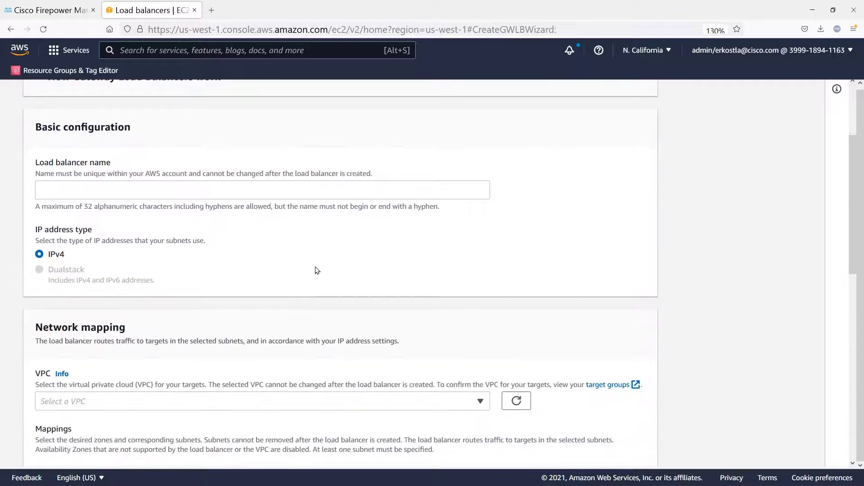
{"action": "left_click", "coordinate": [273, 184]}
{"action": "type", "text": "DemoGWLB"}
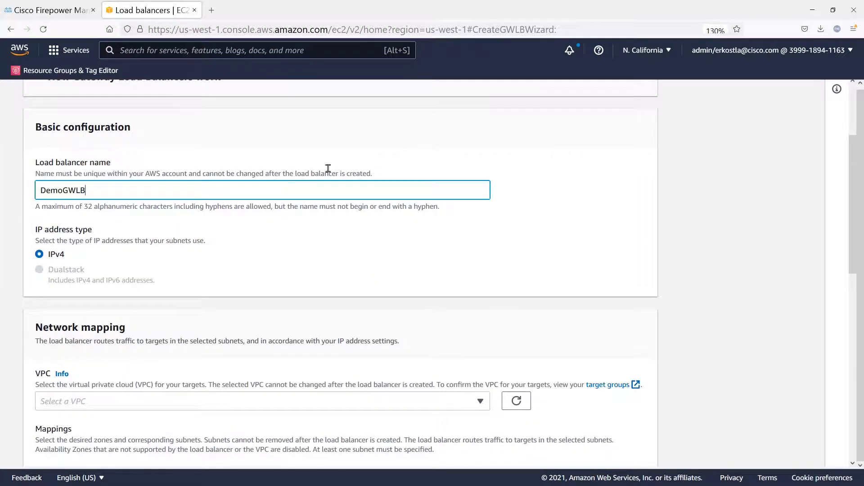
{"action": "scroll", "coordinate": [374, 243], "scroll_direction": "down", "scroll_amount": 3}
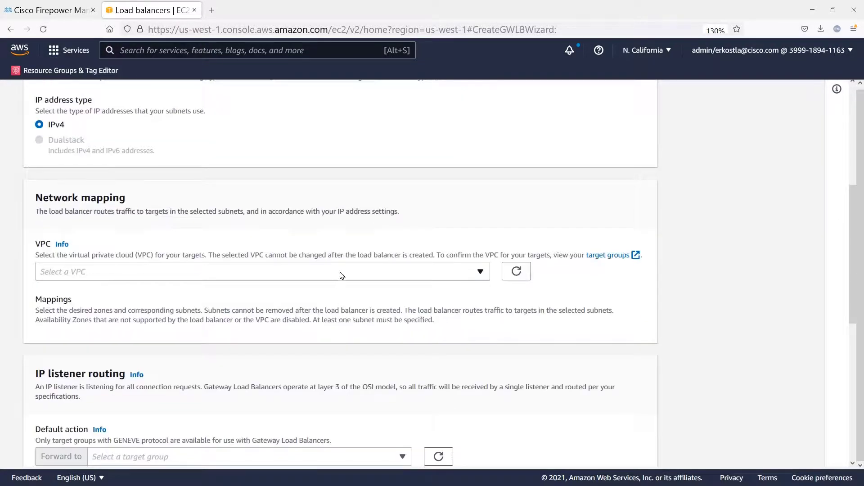
{"action": "left_click", "coordinate": [339, 274]}
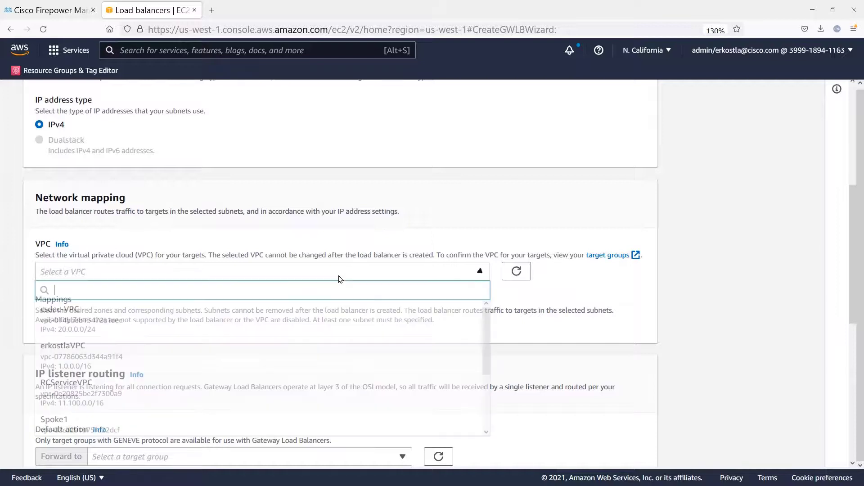
{"action": "left_click", "coordinate": [320, 399]}
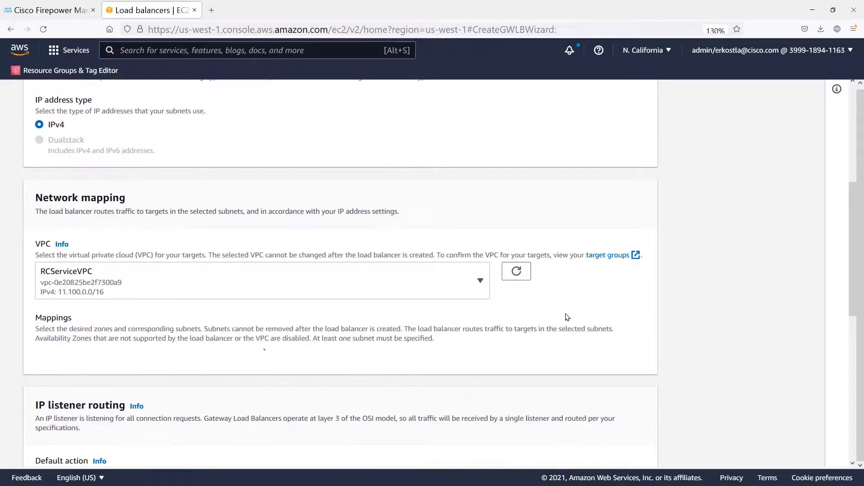
Step: Map availability zones us-west-1a and us-west-1b, using the outside subnet for us-west-1b
{"action": "scroll", "coordinate": [562, 320], "scroll_direction": "down", "scroll_amount": 3}
{"action": "scroll", "coordinate": [558, 323], "scroll_direction": "down", "scroll_amount": 2}
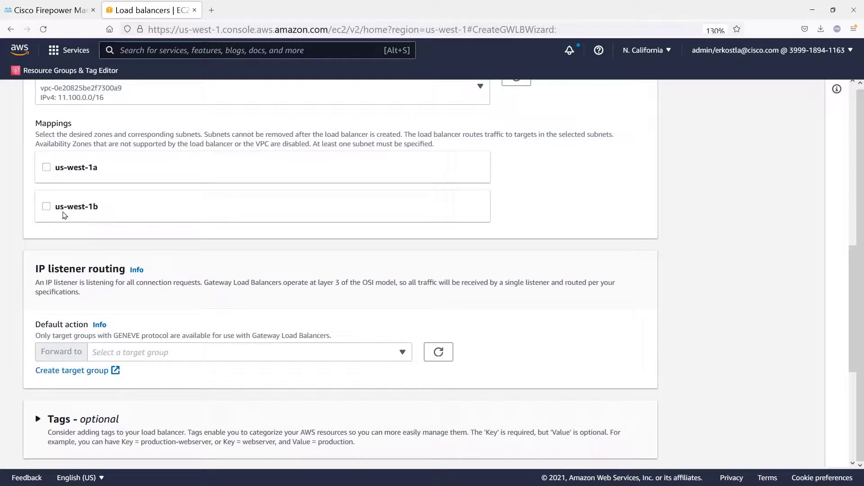
{"action": "left_click", "coordinate": [46, 167]}
{"action": "left_click", "coordinate": [46, 265]}
{"action": "left_click", "coordinate": [324, 317]}
{"action": "left_click", "coordinate": [327, 393]}
Step: Forward the listener to DemoTG and create the gateway load balancer
{"action": "scroll", "coordinate": [428, 272], "scroll_direction": "down", "scroll_amount": 3}
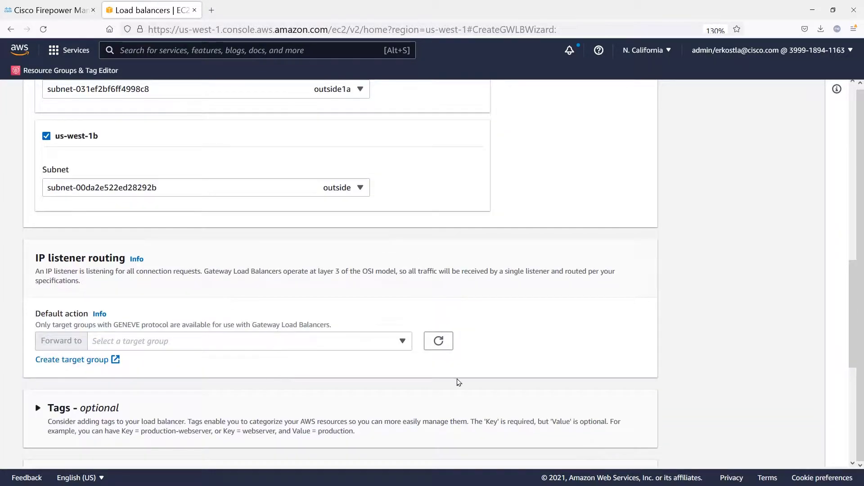
{"action": "left_click", "coordinate": [403, 342]}
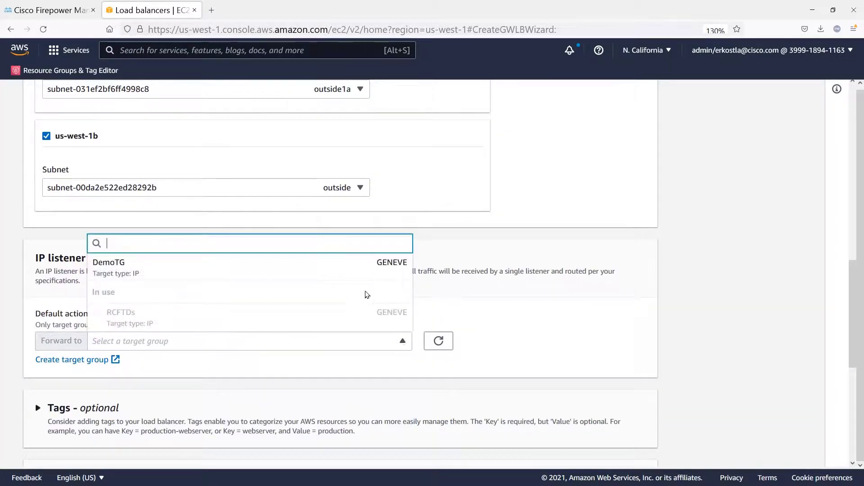
{"action": "left_click", "coordinate": [344, 276]}
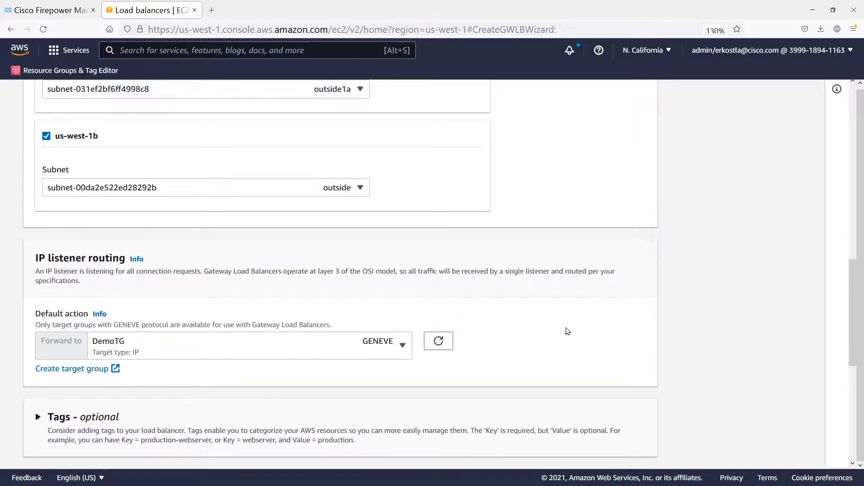
{"action": "scroll", "coordinate": [544, 325], "scroll_direction": "down", "scroll_amount": 7}
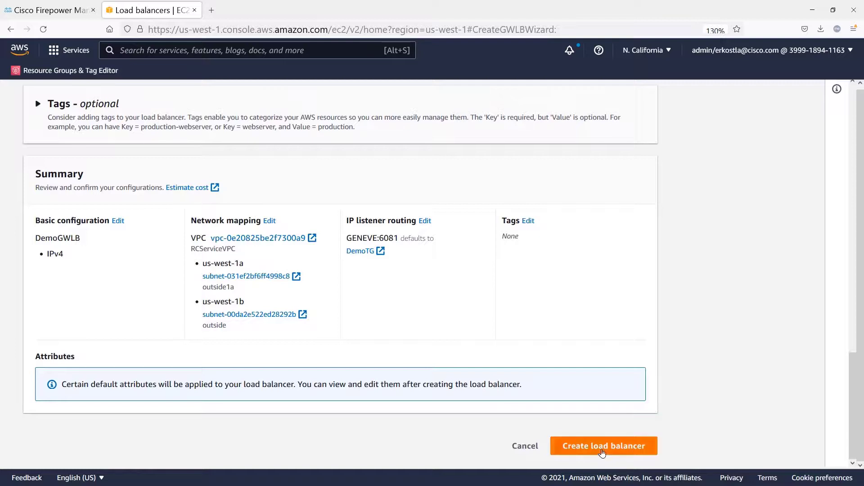
{"action": "left_click", "coordinate": [599, 450]}
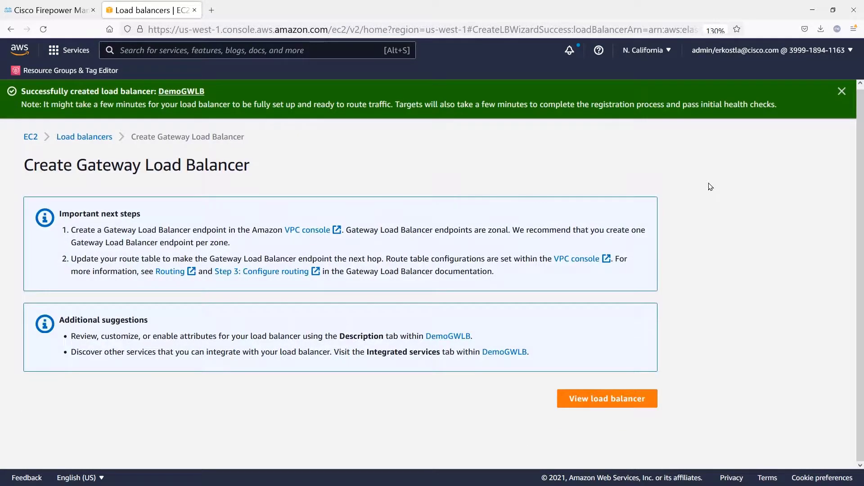
Step: Go to VPC Endpoint Services and begin a new endpoint service
{"action": "left_click", "coordinate": [72, 50]}
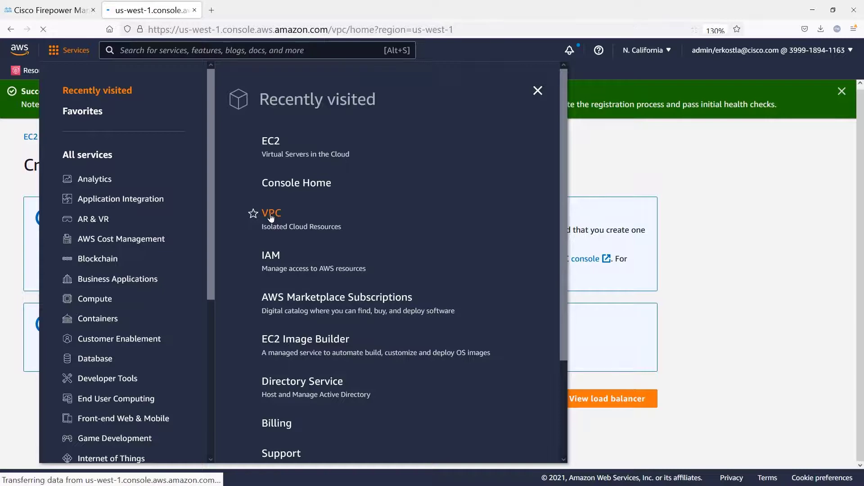
{"action": "left_click", "coordinate": [272, 217]}
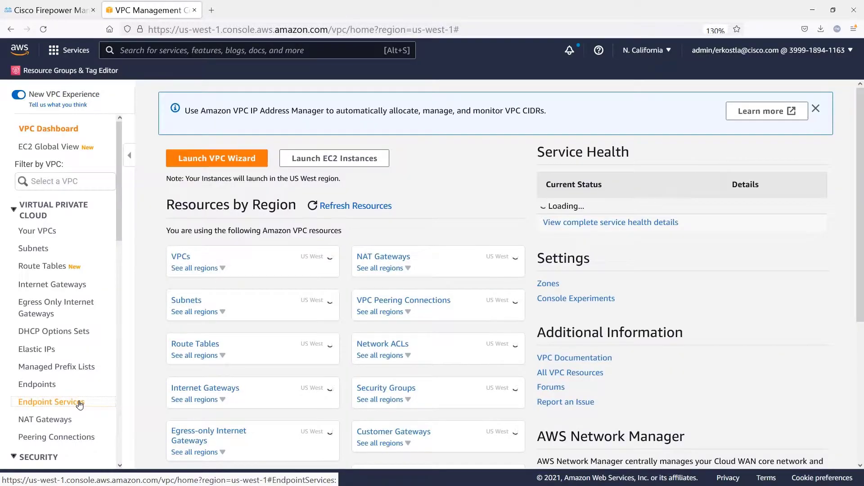
{"action": "left_click", "coordinate": [78, 403]}
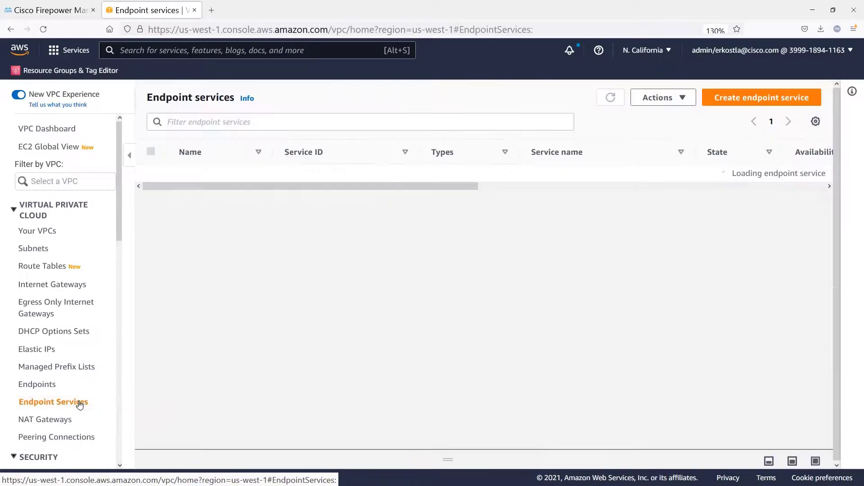
{"action": "left_click", "coordinate": [761, 98]}
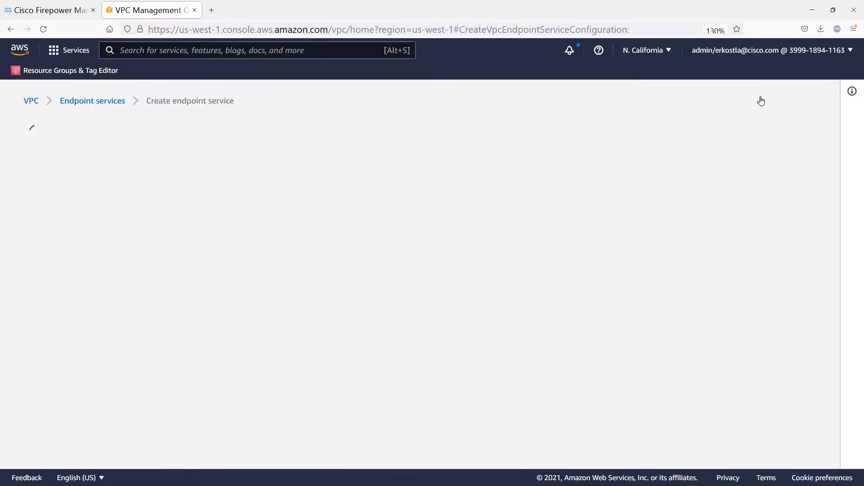
Step: Create a Gateway endpoint service on DemoGWLB without acceptance required, then copy its service name
{"action": "left_click", "coordinate": [299, 375]}
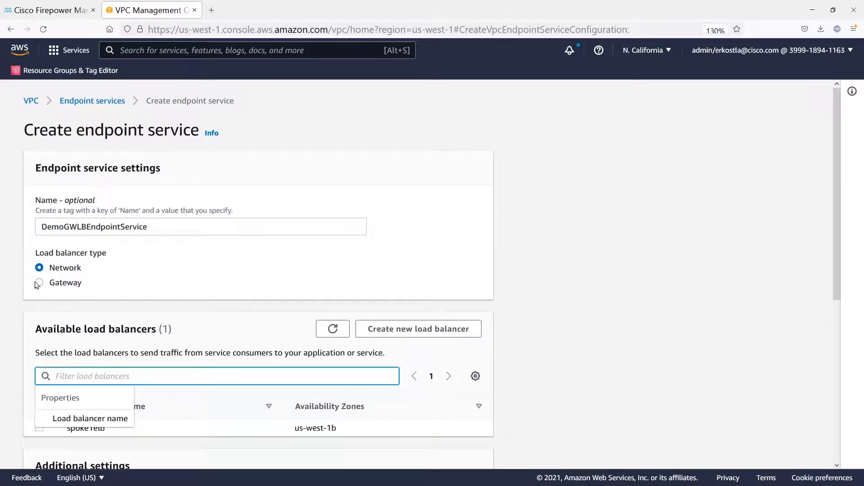
{"action": "left_click", "coordinate": [39, 283]}
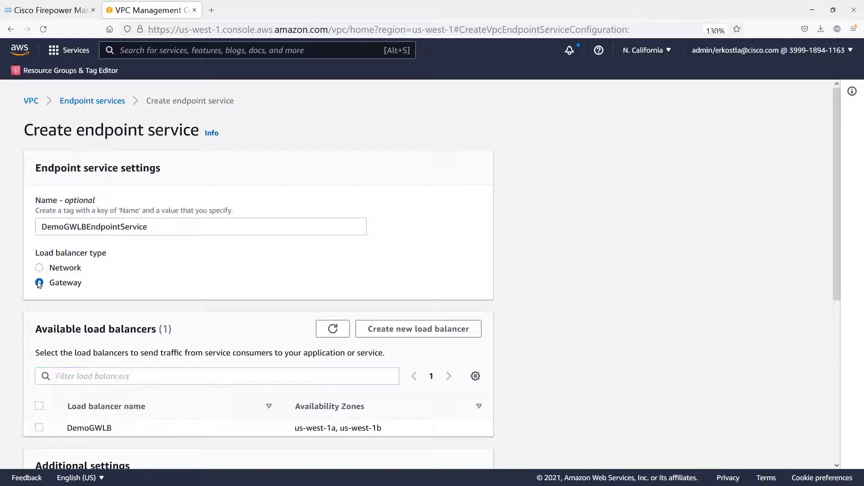
{"action": "scroll", "coordinate": [304, 261], "scroll_direction": "down", "scroll_amount": 3}
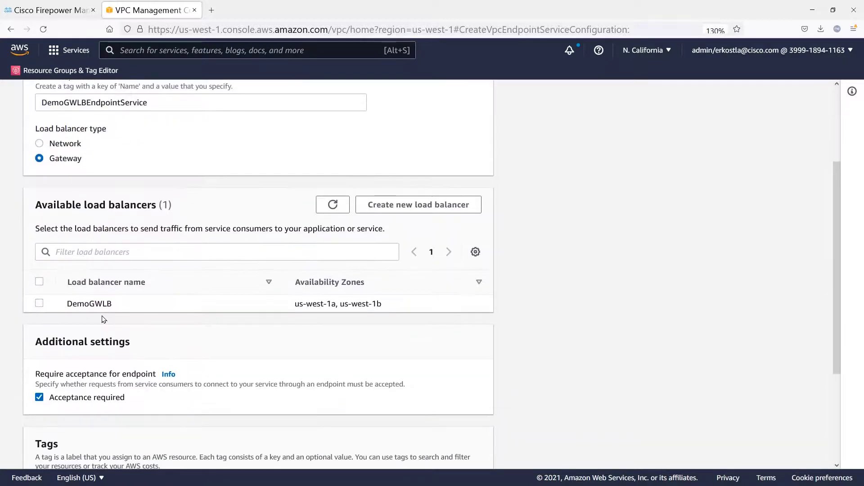
{"action": "left_click", "coordinate": [39, 302]}
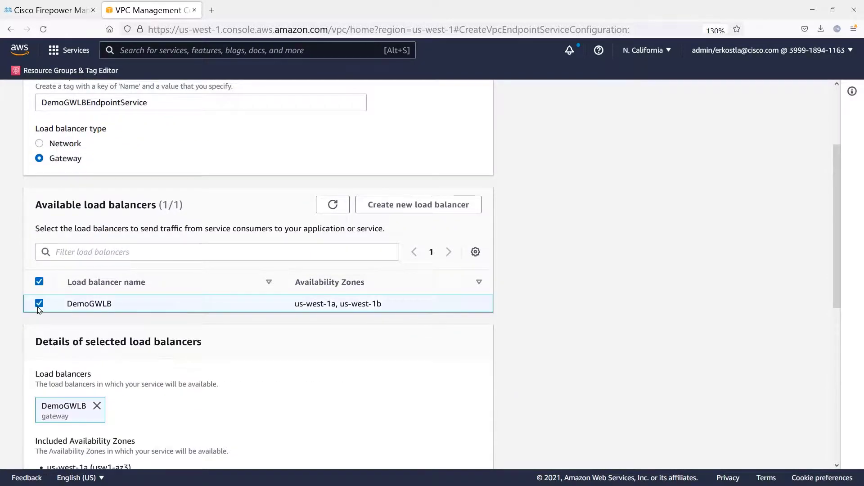
{"action": "scroll", "coordinate": [83, 256], "scroll_direction": "down", "scroll_amount": 8}
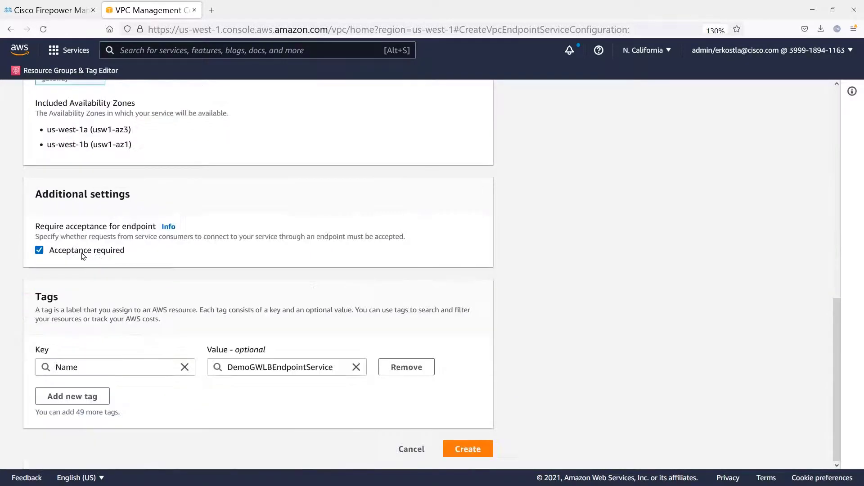
{"action": "left_click", "coordinate": [43, 254]}
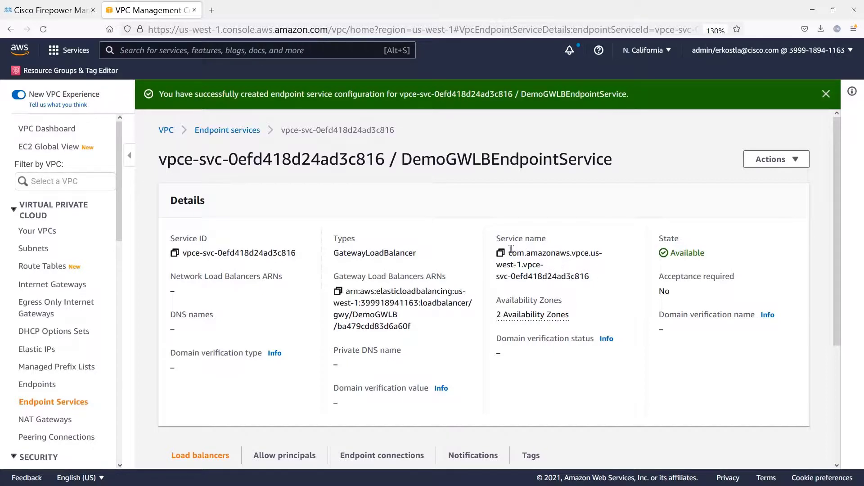
{"action": "triple_click", "coordinate": [563, 265]}
{"action": "key", "text": "ctrl+c"}
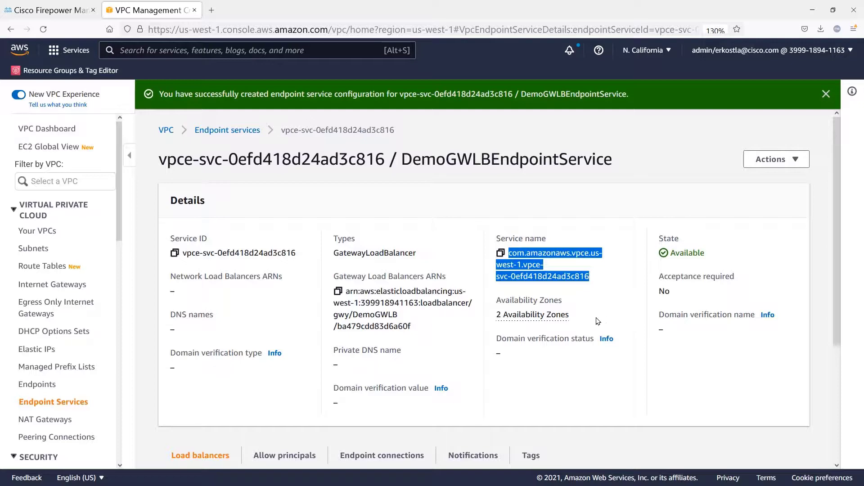
Step: Start a new VPC endpoint and verify the pasted endpoint service name
{"action": "left_click", "coordinate": [46, 386]}
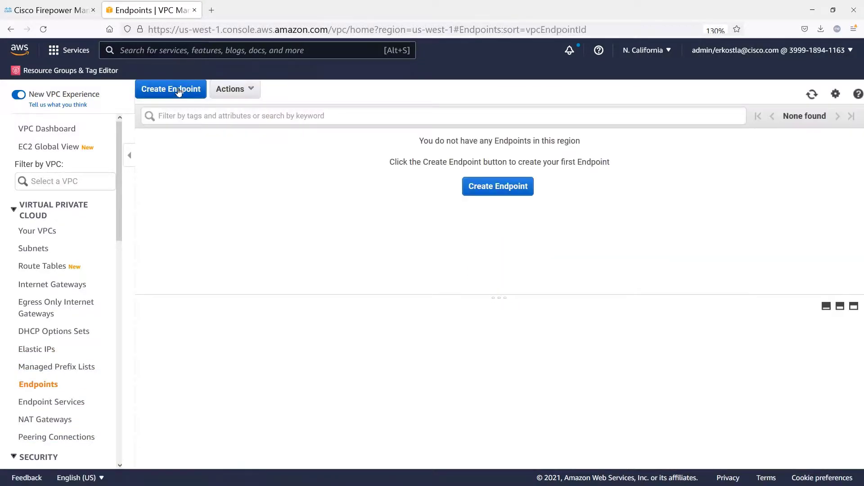
{"action": "left_click", "coordinate": [179, 92]}
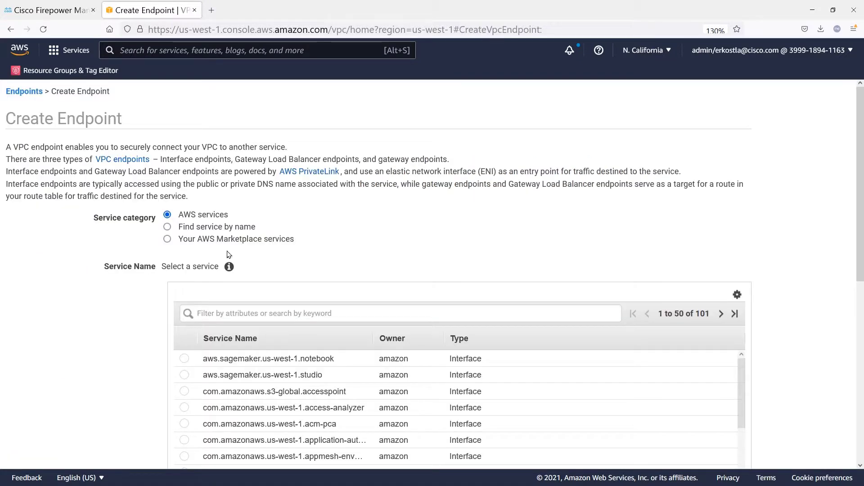
{"action": "left_click", "coordinate": [168, 227]}
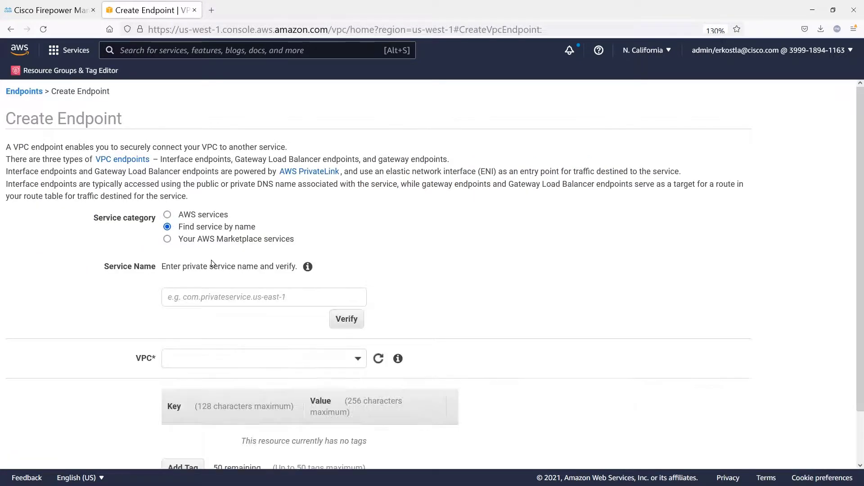
{"action": "left_click", "coordinate": [335, 297]}
{"action": "key", "text": "ctrl+v"}
{"action": "left_click", "coordinate": [344, 319]}
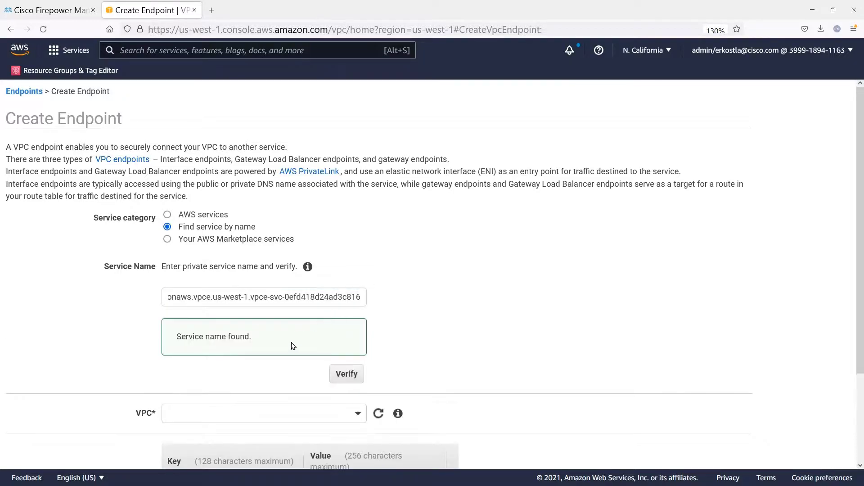
Step: Place the Gateway Load Balancer endpoint in the Spoke2 VPC and create it
{"action": "scroll", "coordinate": [296, 346], "scroll_direction": "down", "scroll_amount": 3}
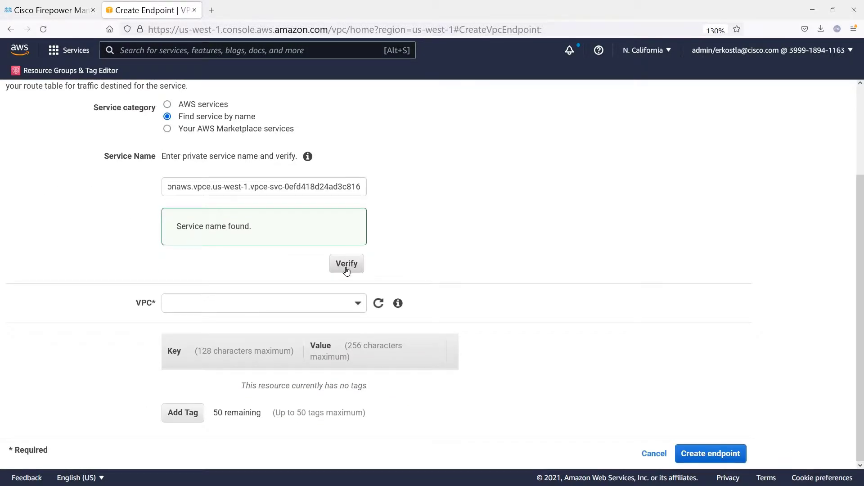
{"action": "left_click", "coordinate": [359, 303]}
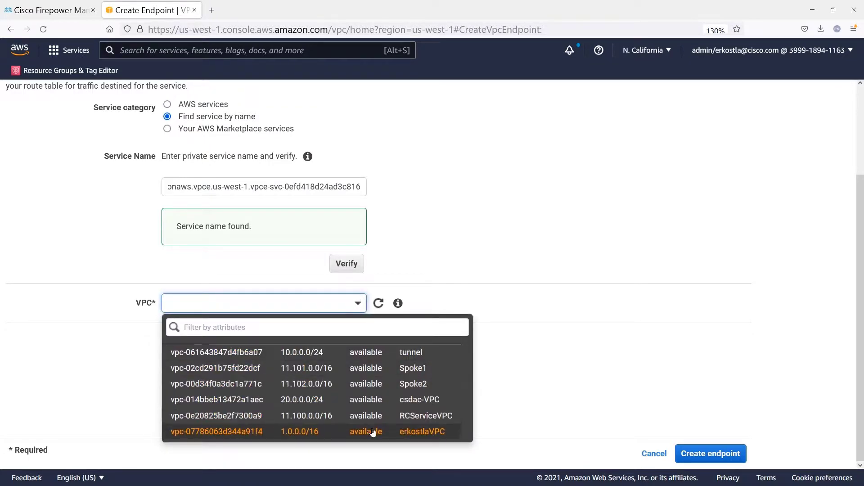
{"action": "left_click", "coordinate": [387, 391]}
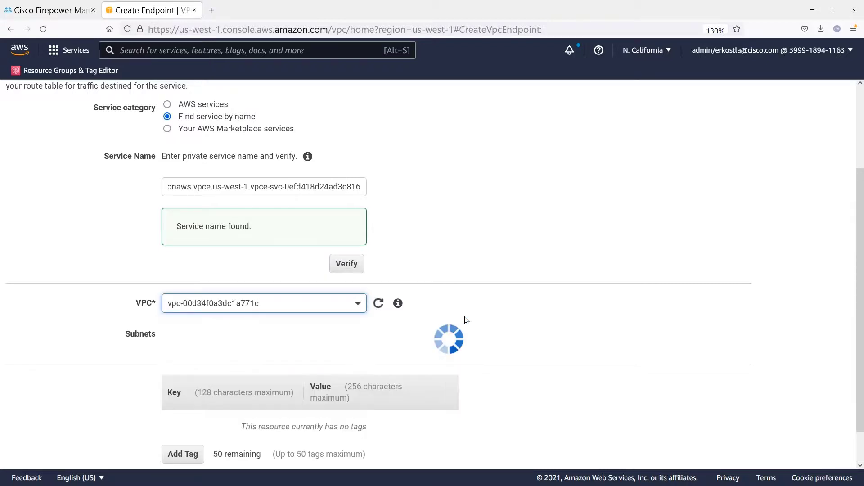
{"action": "scroll", "coordinate": [461, 322], "scroll_direction": "down", "scroll_amount": 2}
{"action": "scroll", "coordinate": [460, 324], "scroll_direction": "down", "scroll_amount": 1}
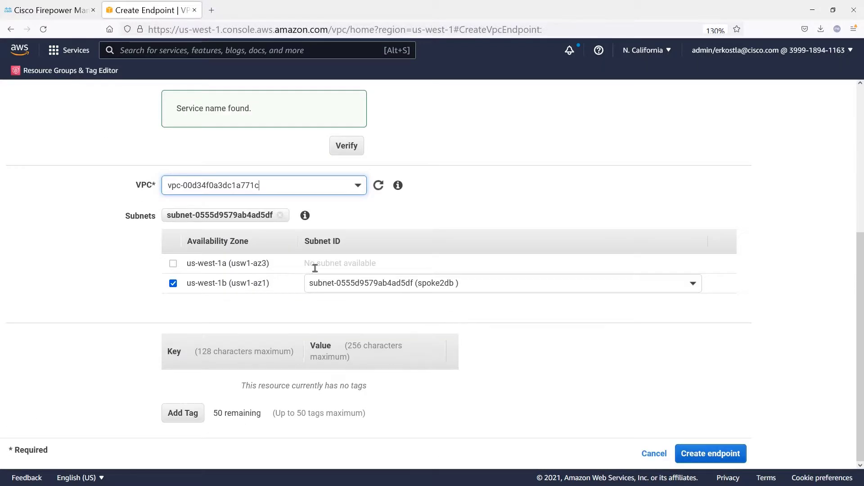
{"action": "left_click", "coordinate": [709, 455]}
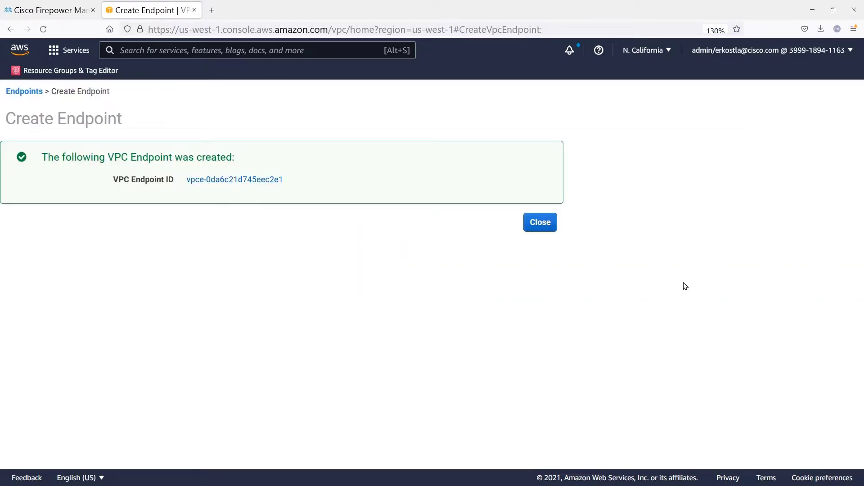
Step: Close the confirmation to see endpoint vpce-0da6c21d745eec2e1 pending in the Endpoints list
{"action": "left_click", "coordinate": [545, 224]}
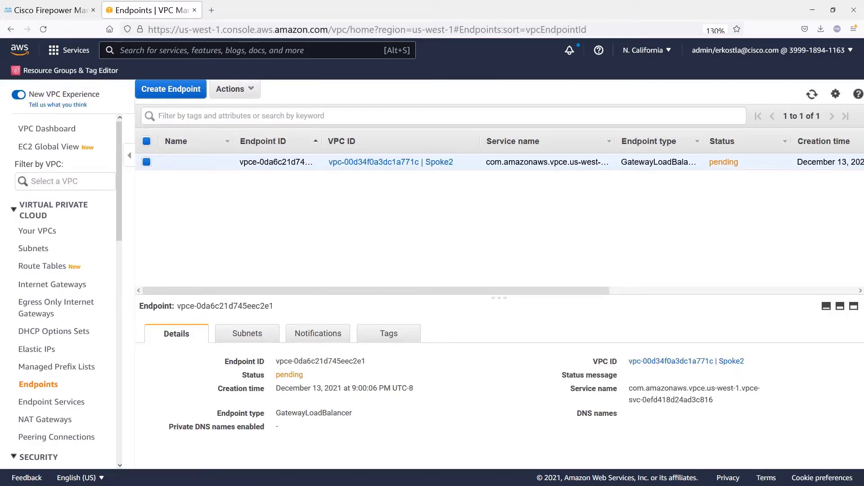